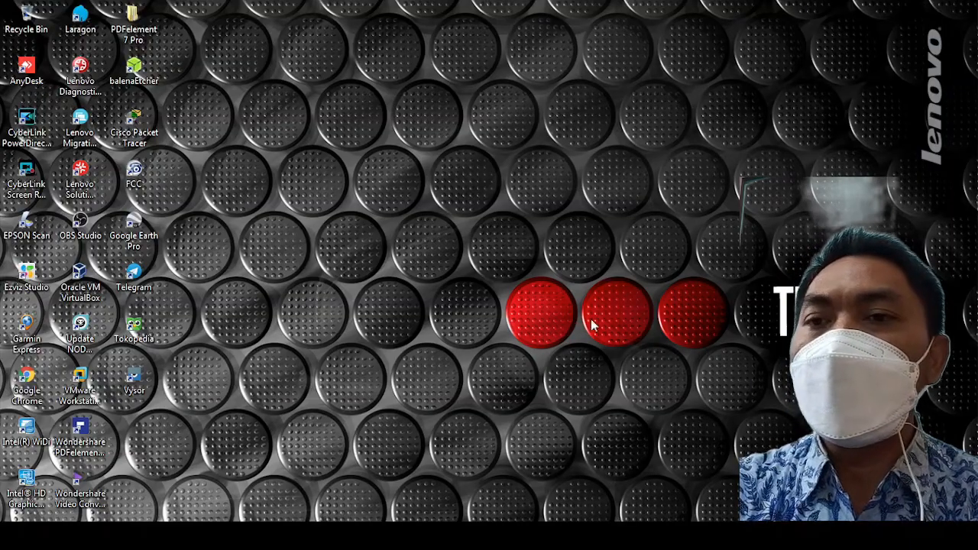
right_click(566, 227)
click(599, 268)
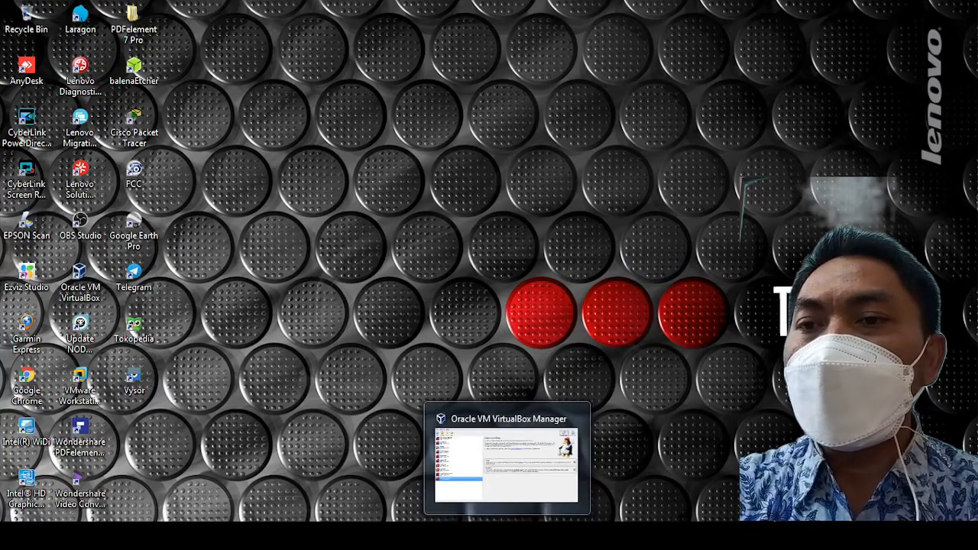
Step: Bring up the Notepad requirements list and add an indented line "Debian 8.7.1" below the File ISO item
click(390, 536)
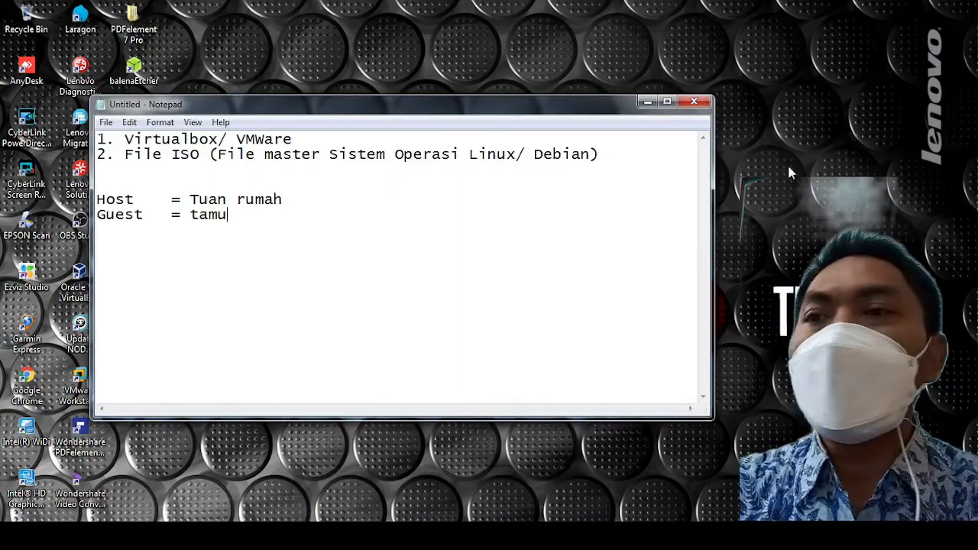
drag(563, 109, 560, 141)
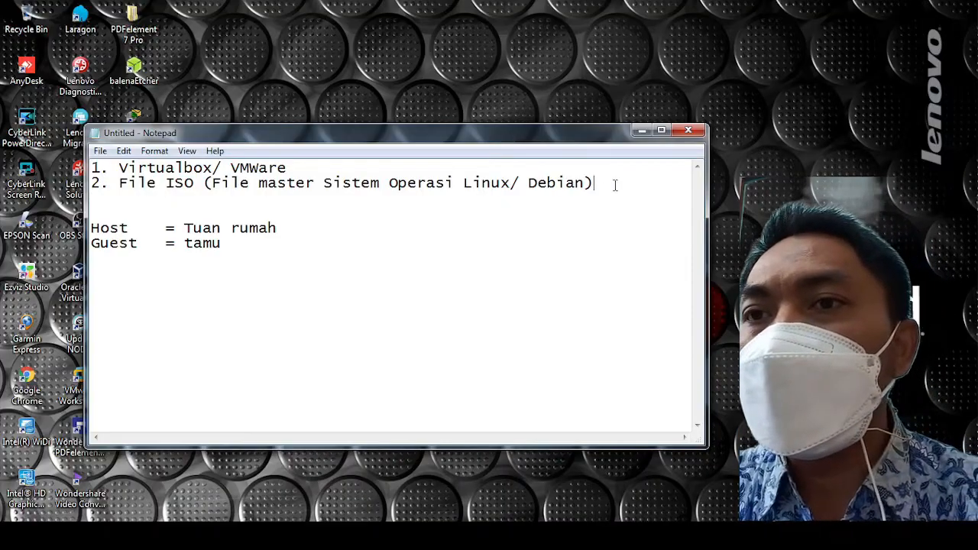
key(Return)
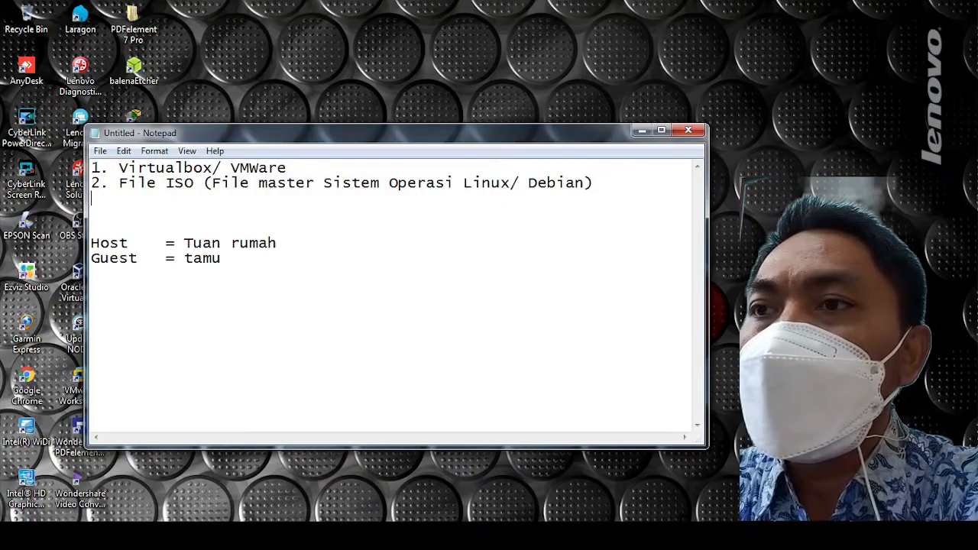
text(Debian )
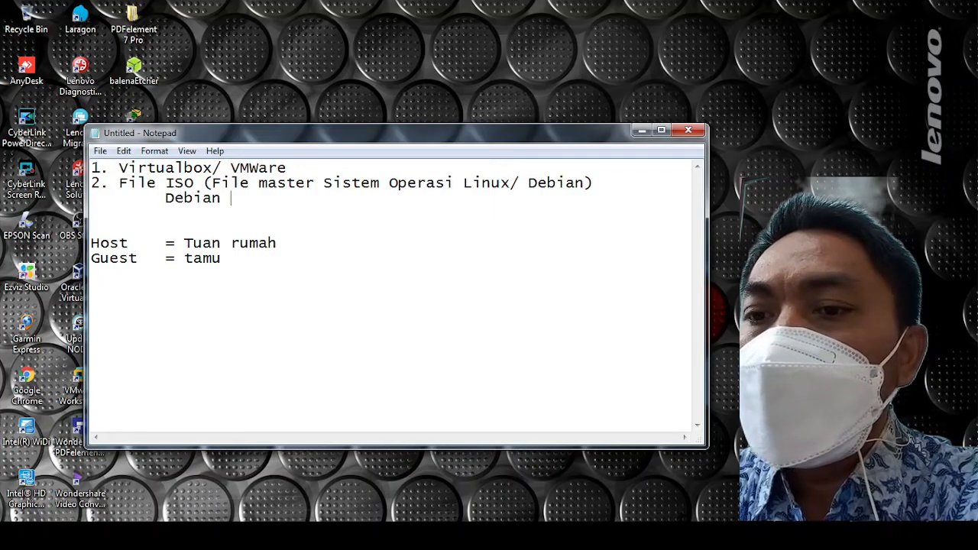
text(8.7.1)
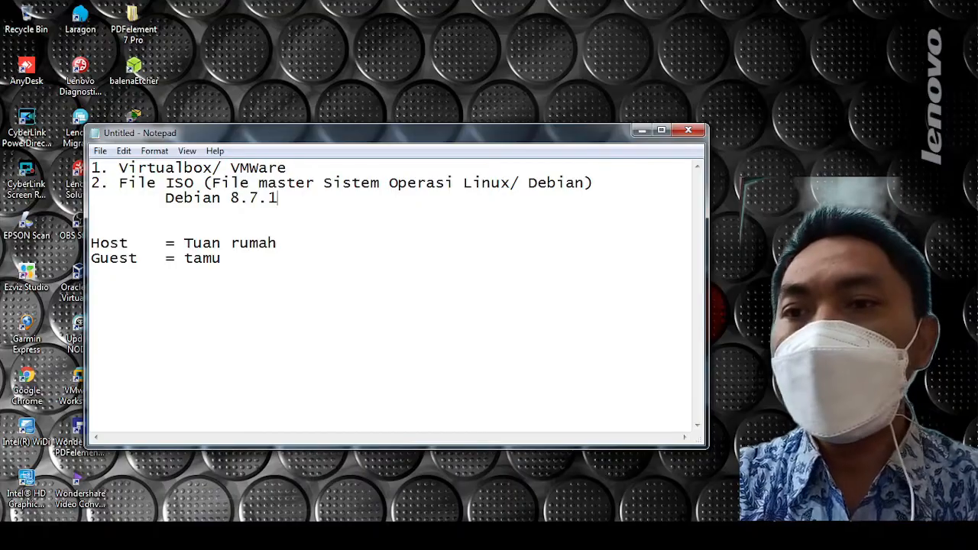
mouse_move(478, 500)
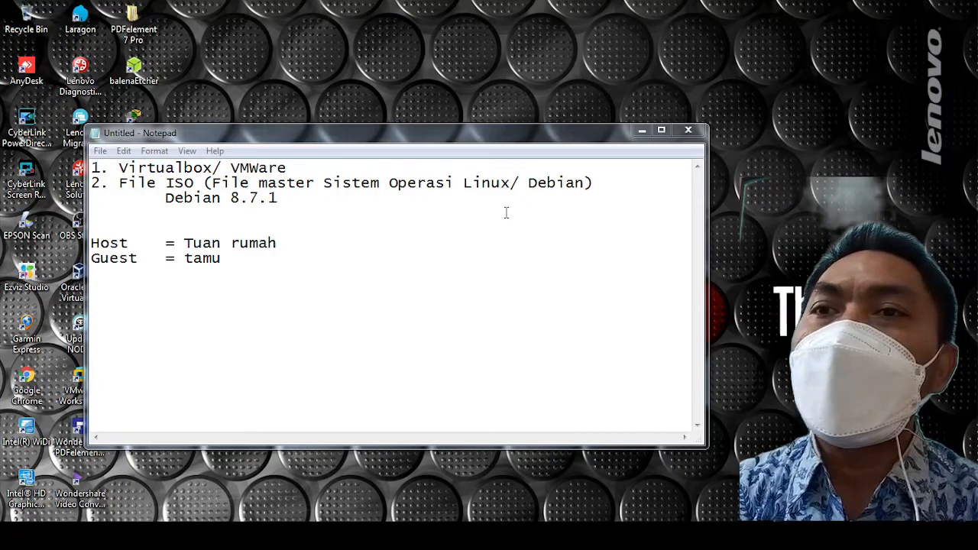
drag(3, 6, 977, 523)
click(947, 504)
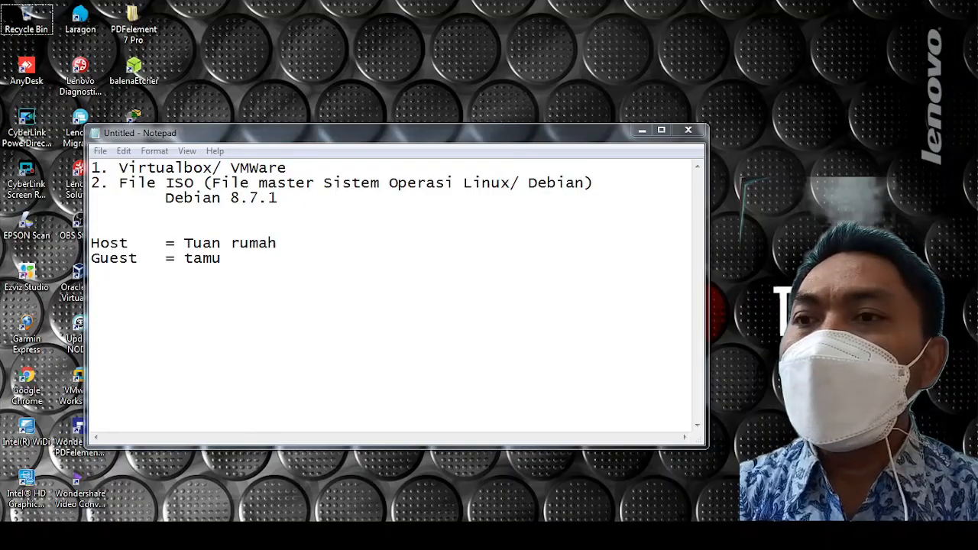
Step: Switch to Oracle VM VirtualBox Manager, check the installed version in its About information and close it
click(495, 516)
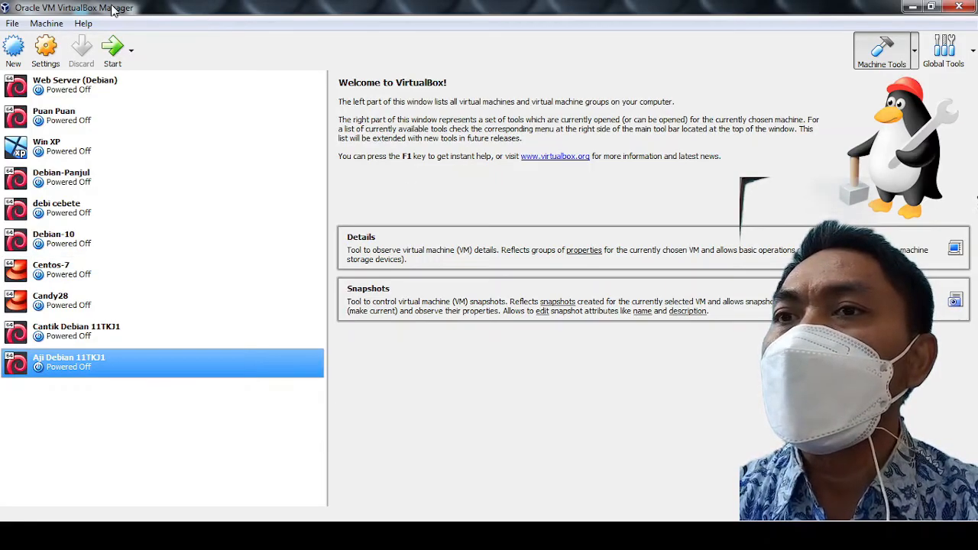
click(85, 24)
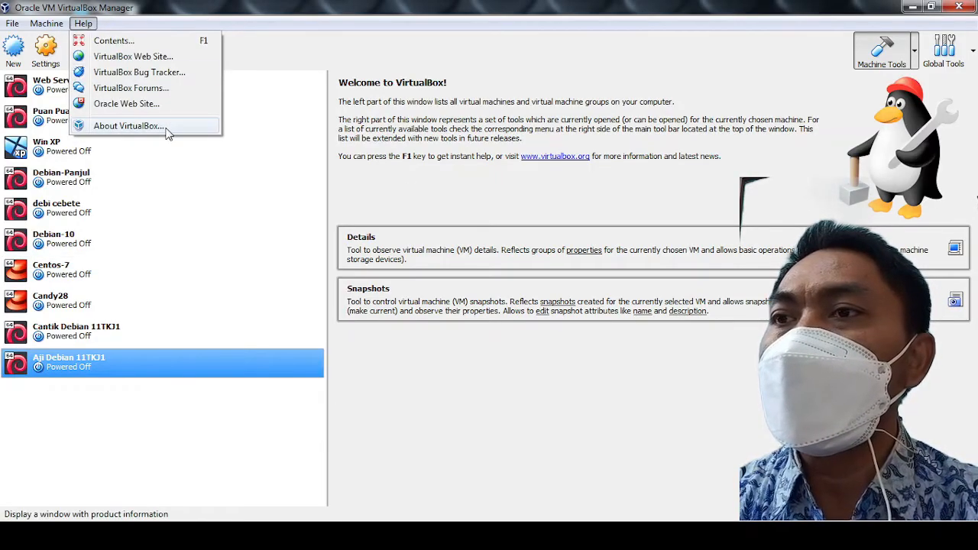
click(128, 125)
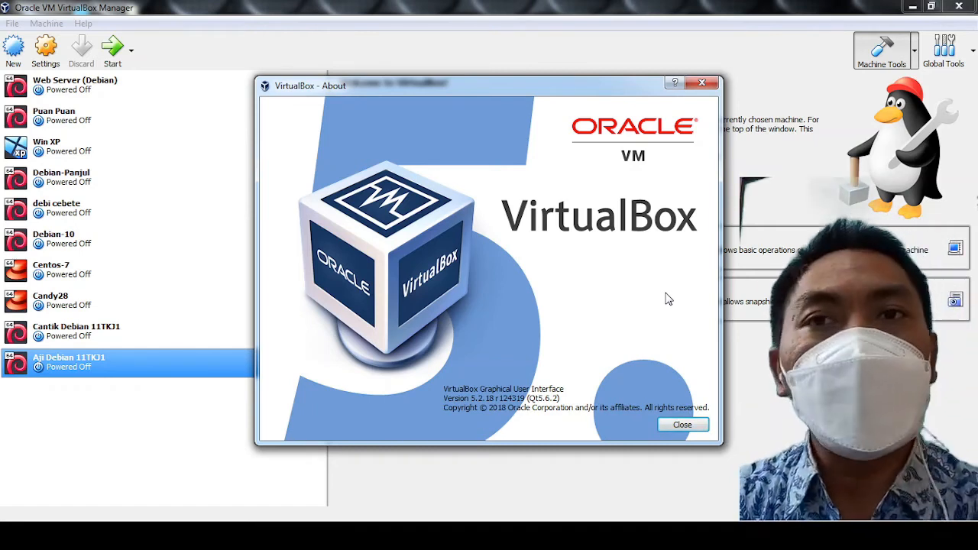
click(701, 83)
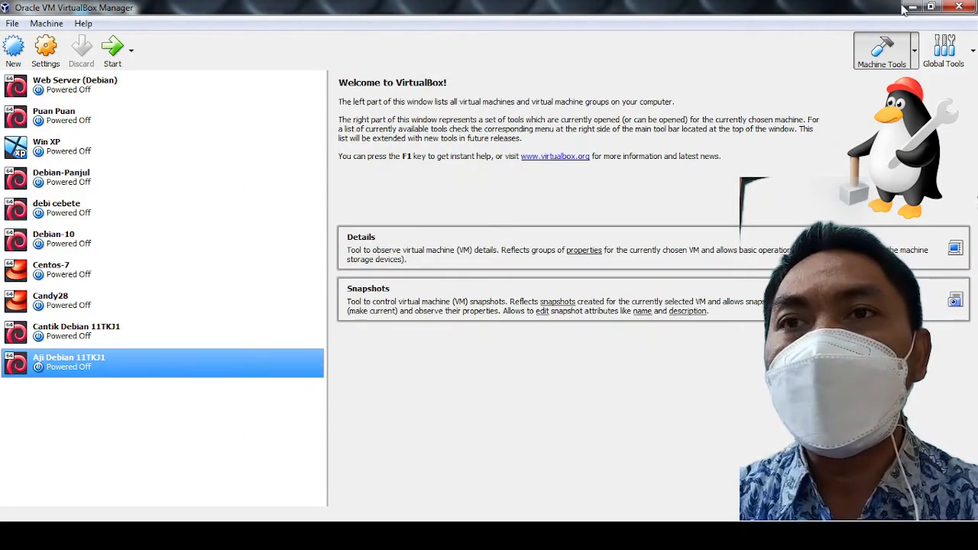
Step: Shrink and reposition the VirtualBox Manager window beside the Notepad list, and bring the list to the front
click(927, 10)
drag(738, 269, 819, 107)
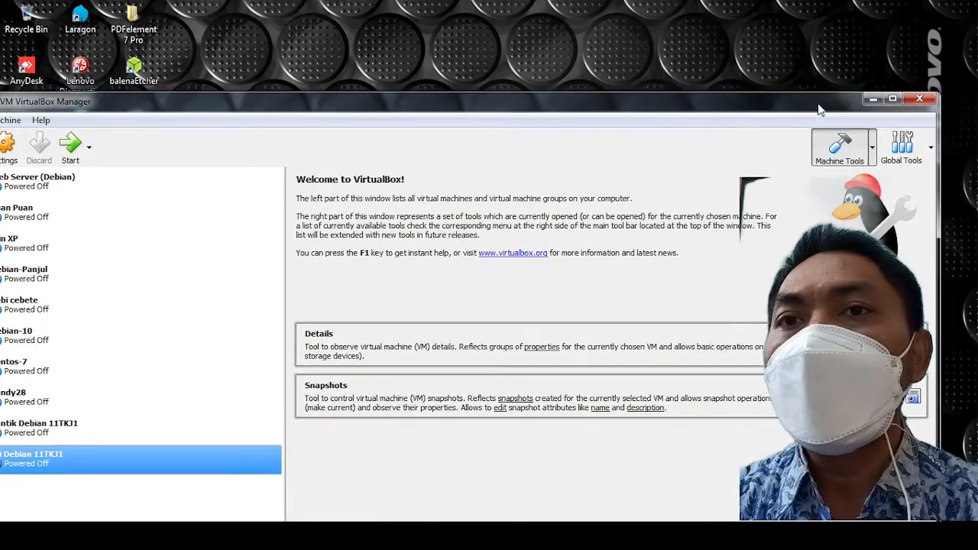
drag(937, 92, 683, 176)
drag(512, 191, 737, 49)
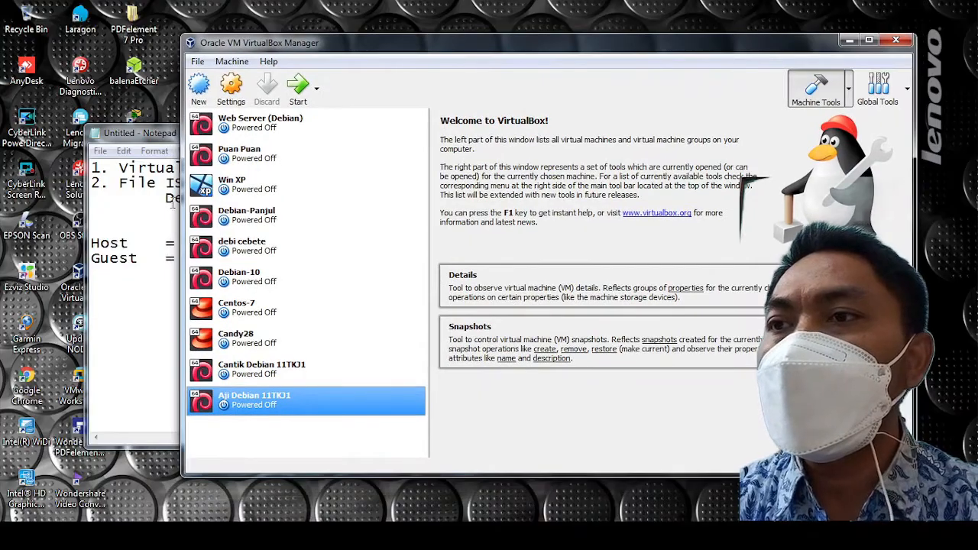
click(168, 183)
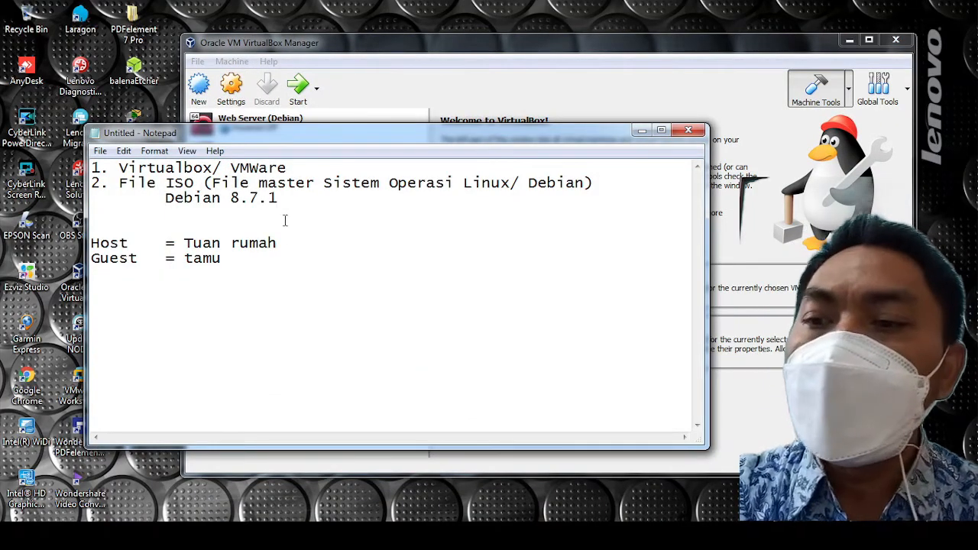
Step: Open the ISO folder on the Data (D:) drive in Windows Explorer
key(super+e)
double_click(387, 163)
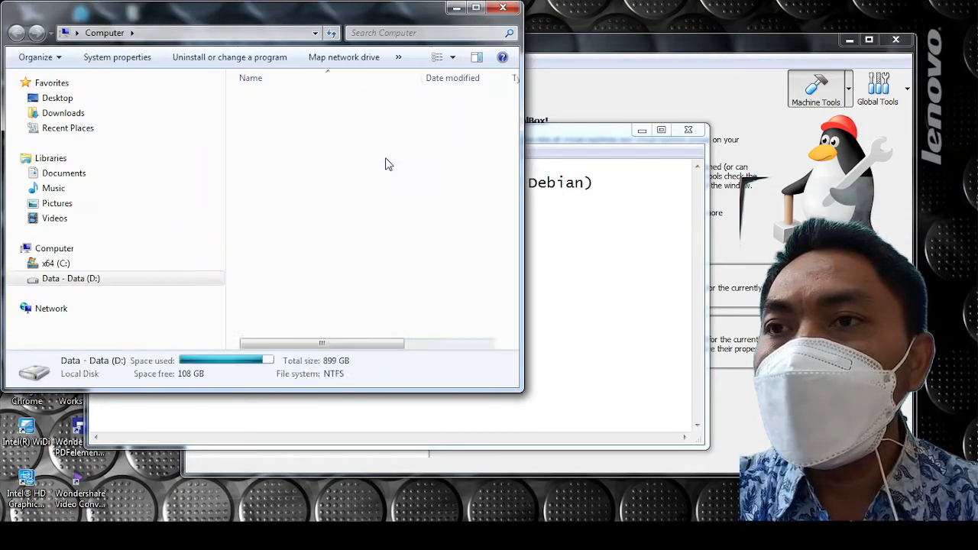
click(382, 234)
text(iso)
key(Return)
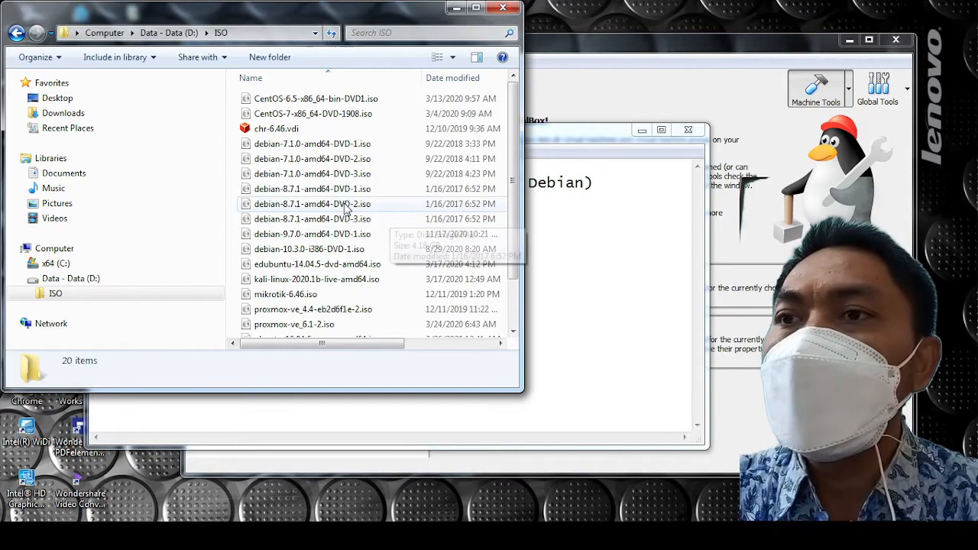
Step: Inspect and select the debian-8.7.1-amd64 DVD-1, DVD-2 and DVD-3 ISO files, and minimize the folder window
click(322, 191)
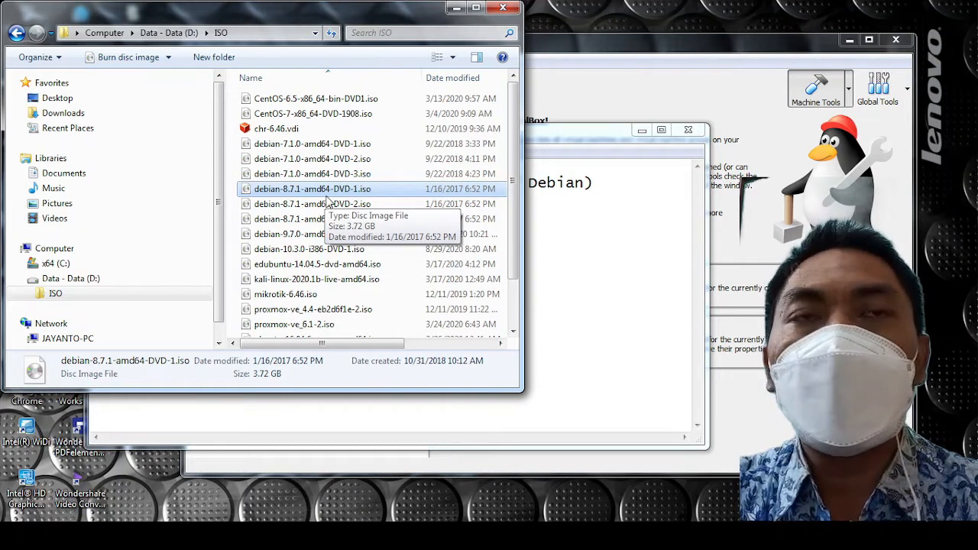
key(Down)
key(Down)
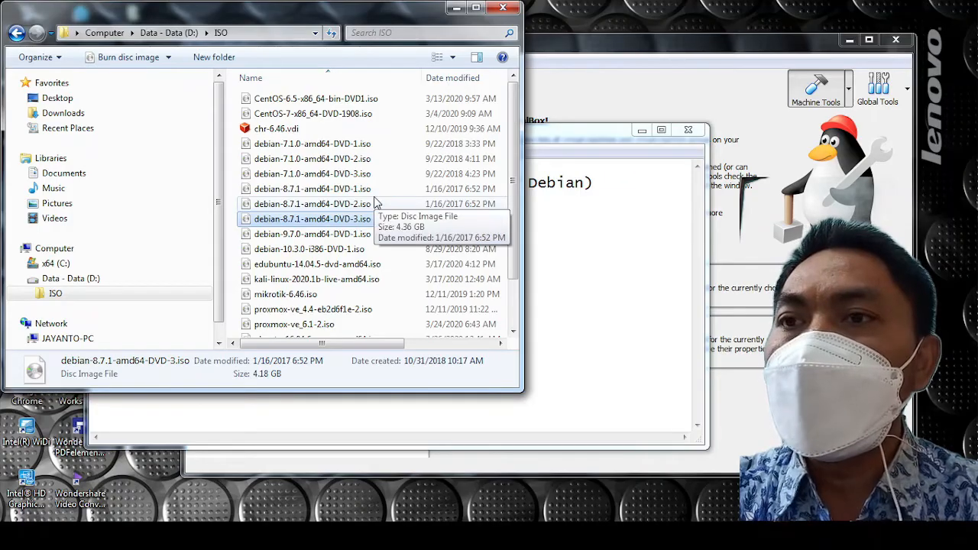
shift+click(378, 202)
shift+click(380, 193)
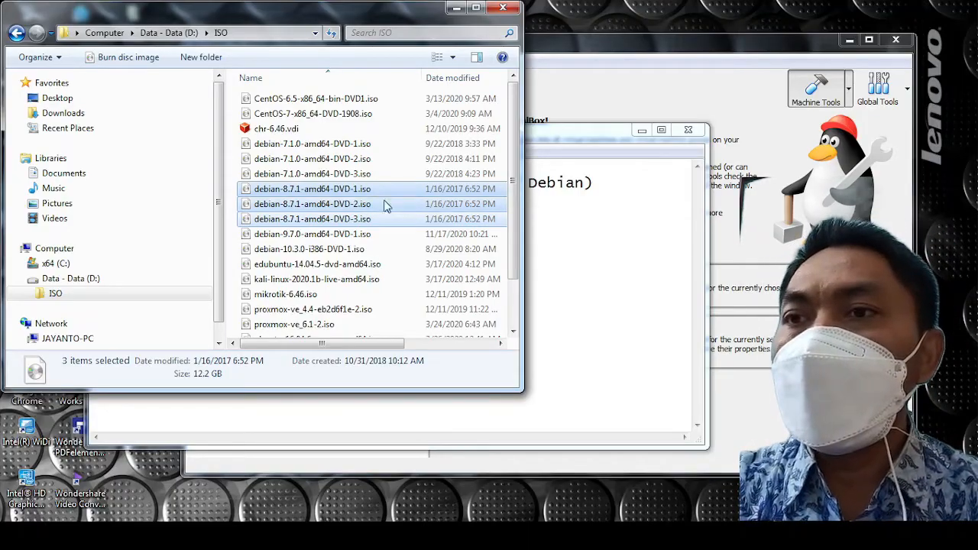
click(457, 7)
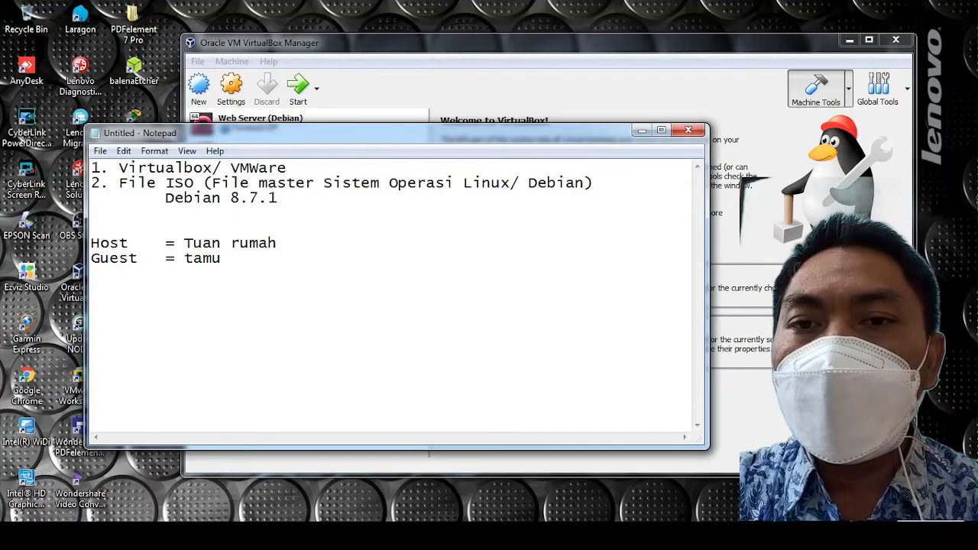
Step: Open the Windows network adapter list from the Network and Sharing Center and select the VirtualBox Host-Only Network adapter
click(931, 536)
click(871, 504)
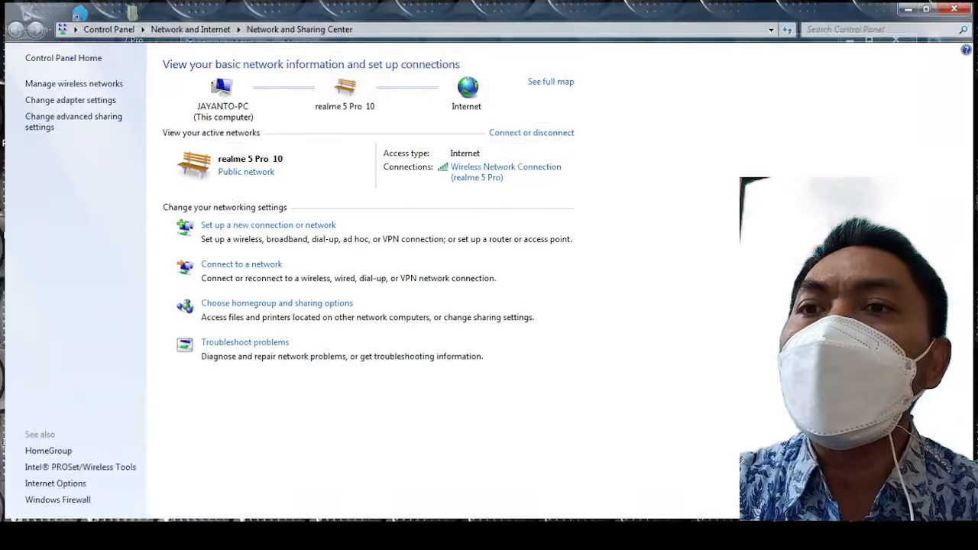
click(96, 100)
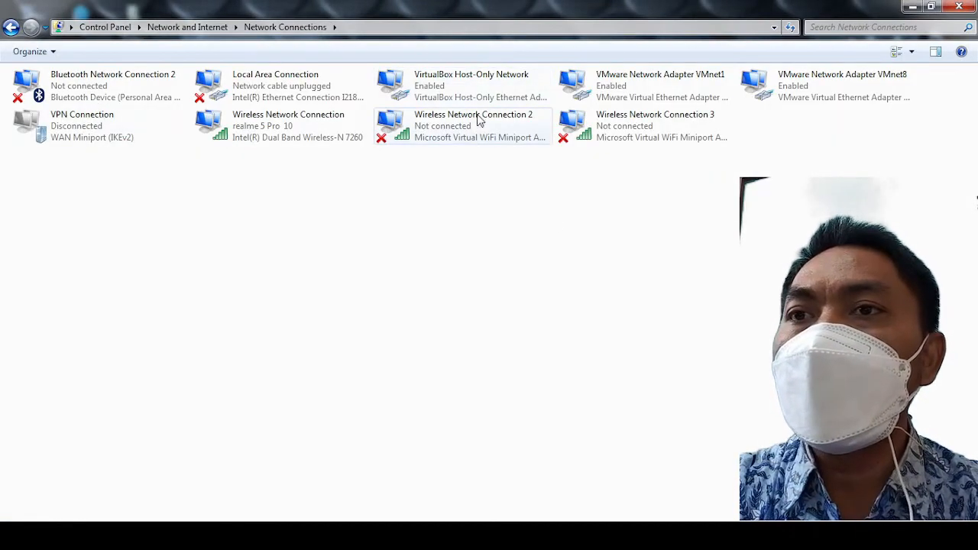
click(444, 95)
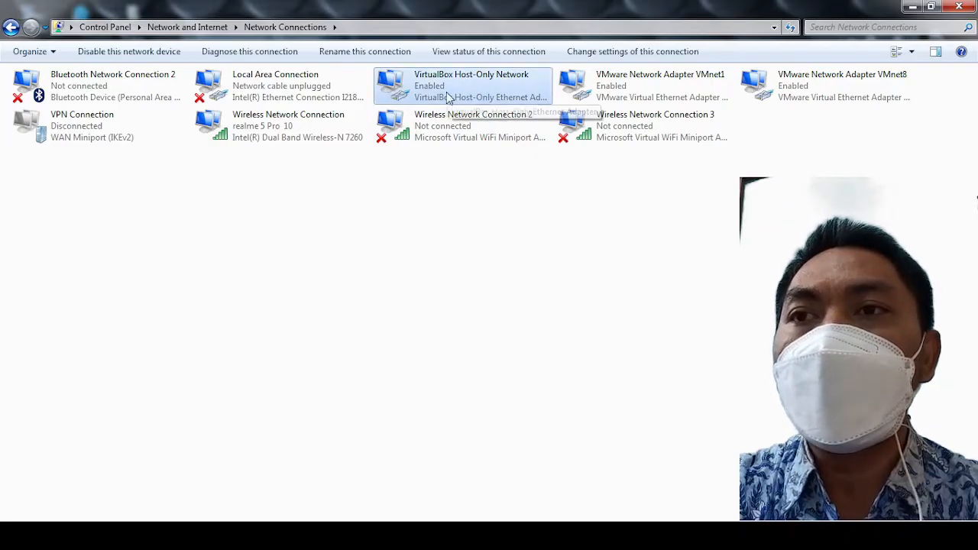
Step: Disable the VirtualBox Host-Only Network adapter, enable it again, and close the network connections window
right_click(437, 90)
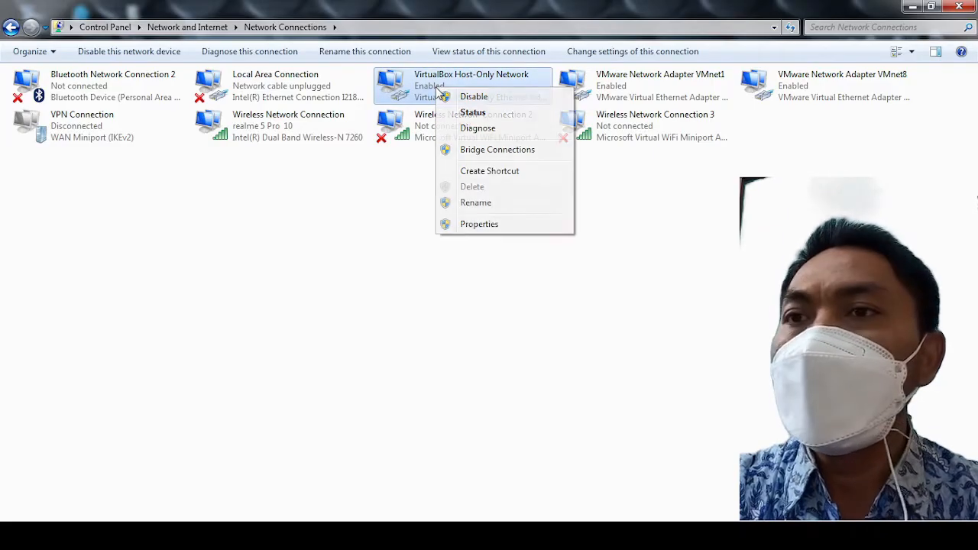
click(449, 95)
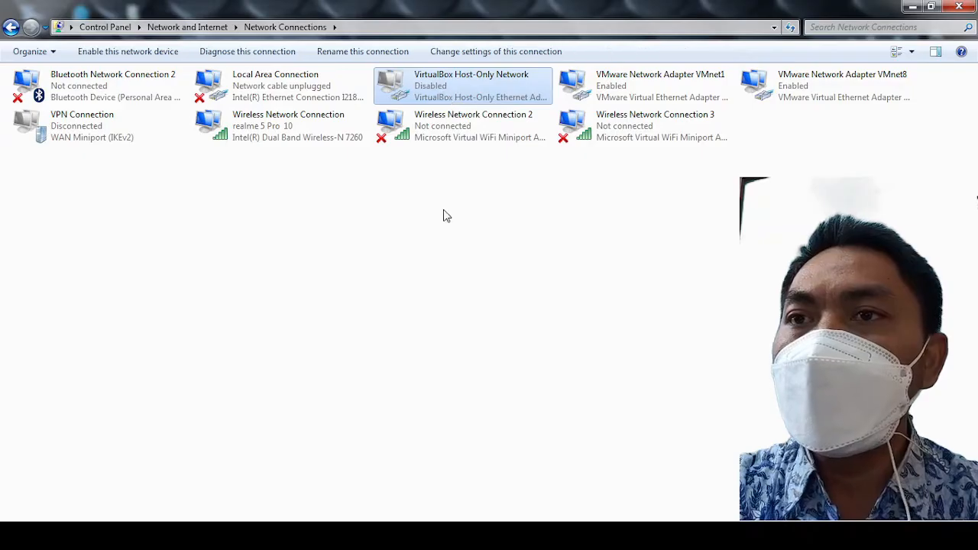
right_click(449, 92)
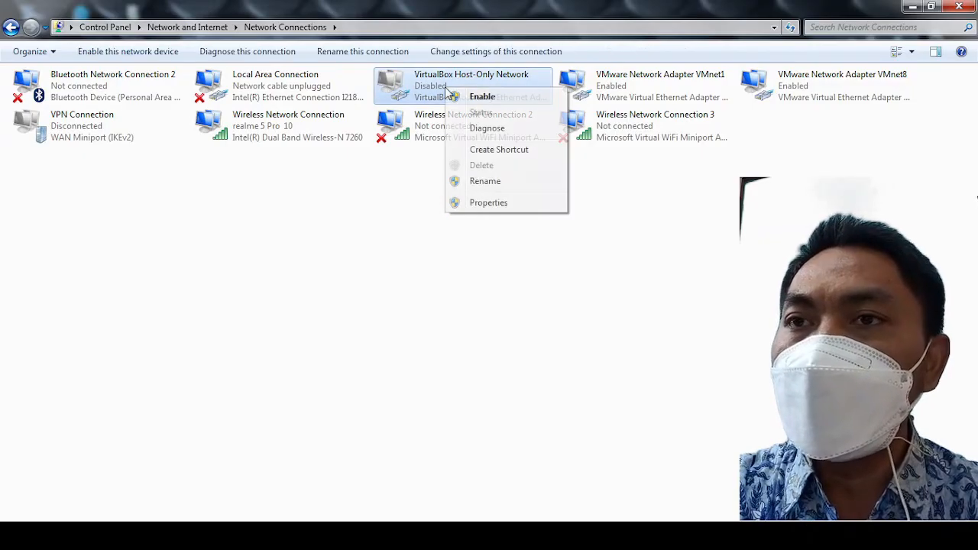
click(482, 97)
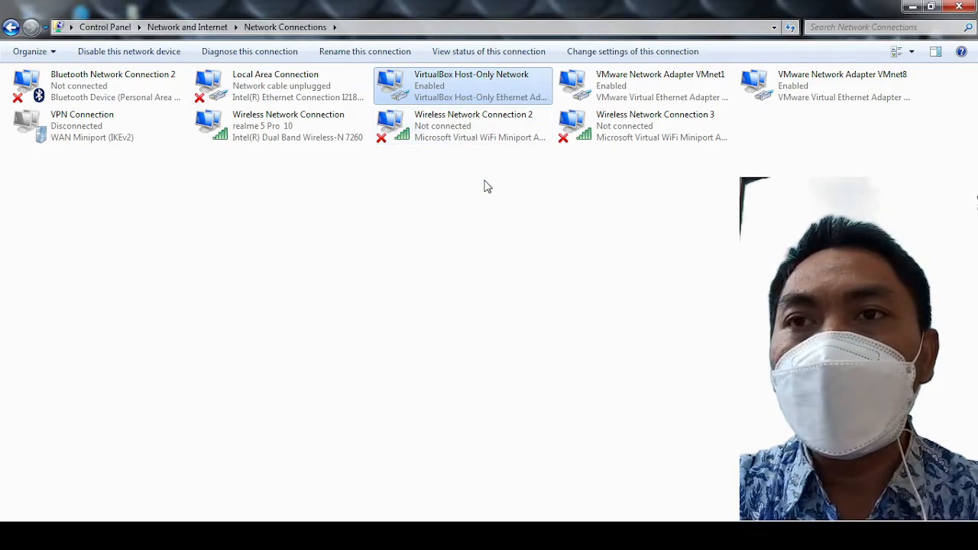
click(958, 11)
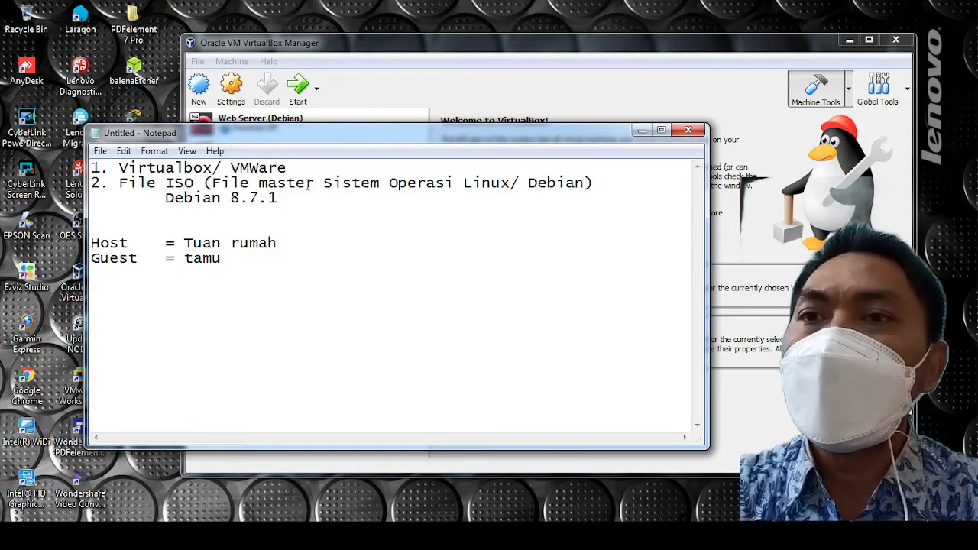
Step: Minimize the Notepad list and reposition the VirtualBox Manager window on the desktop
click(642, 131)
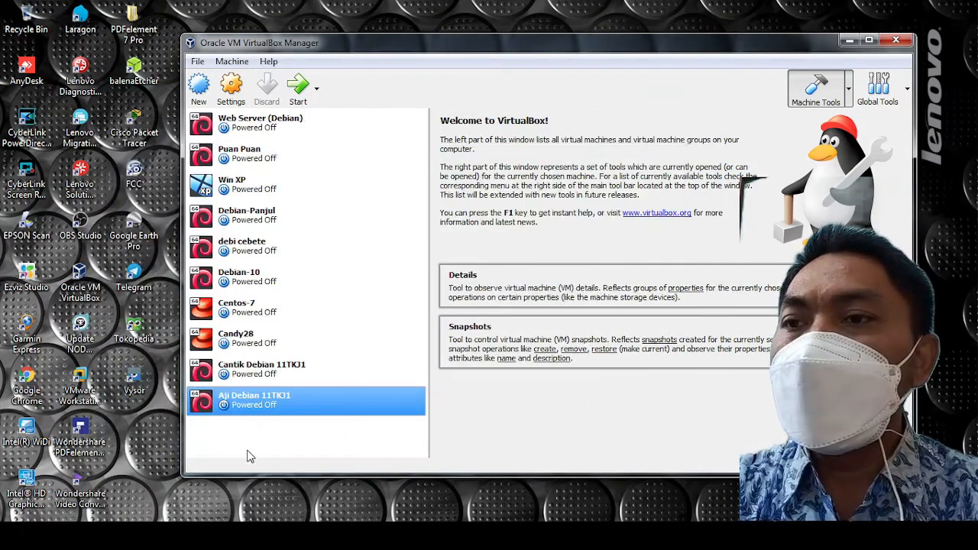
drag(606, 52, 574, 69)
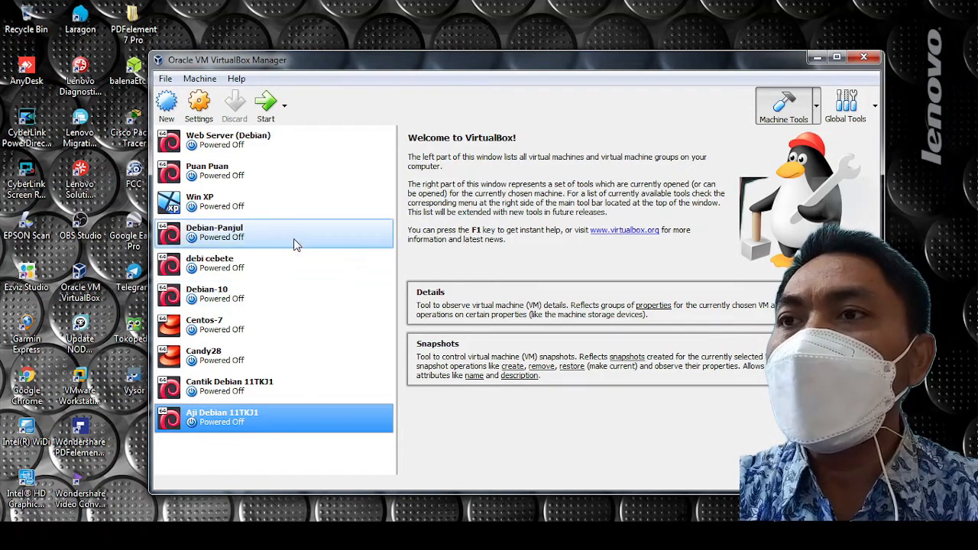
drag(334, 66, 317, 44)
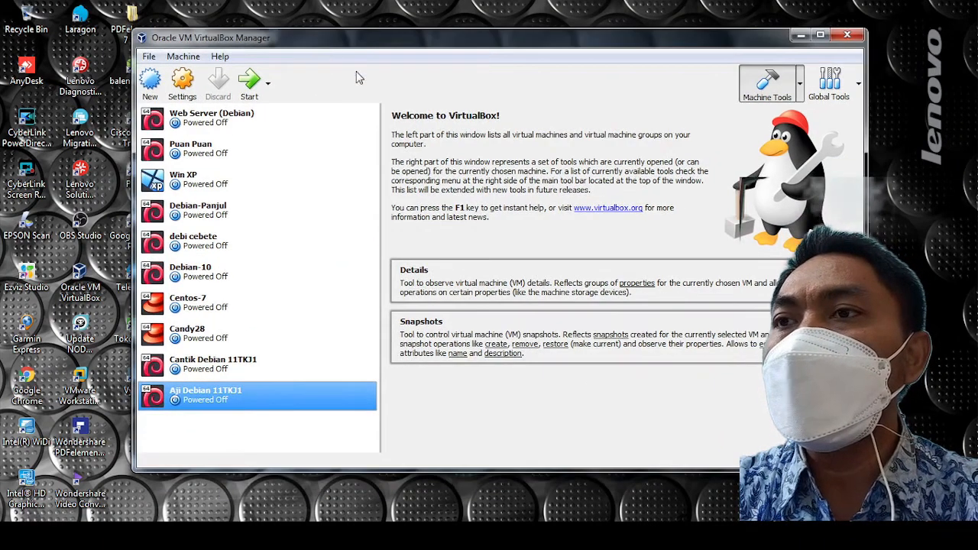
Step: Start creating a new virtual machine and name it Debian, with type Linux and version Debian (64-bit)
click(152, 84)
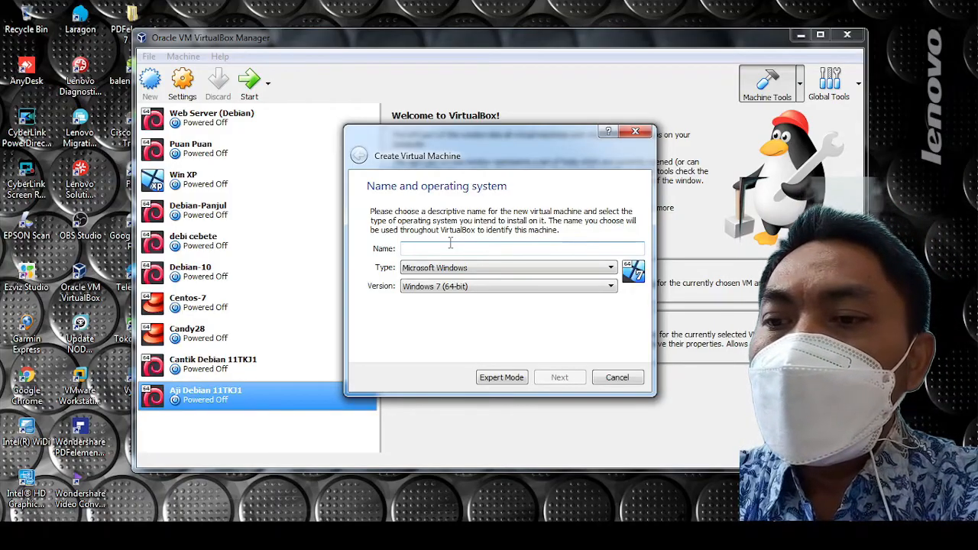
text(Debi)
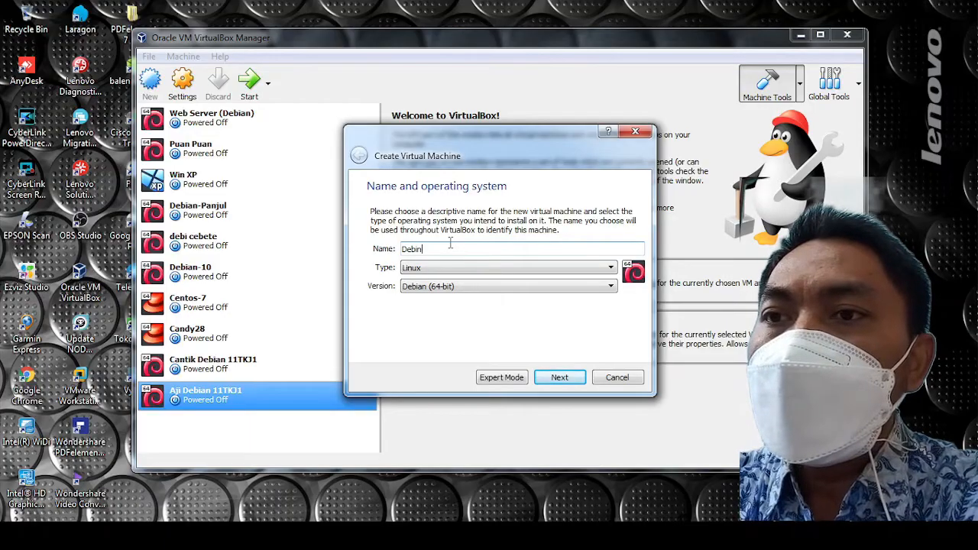
text(an)
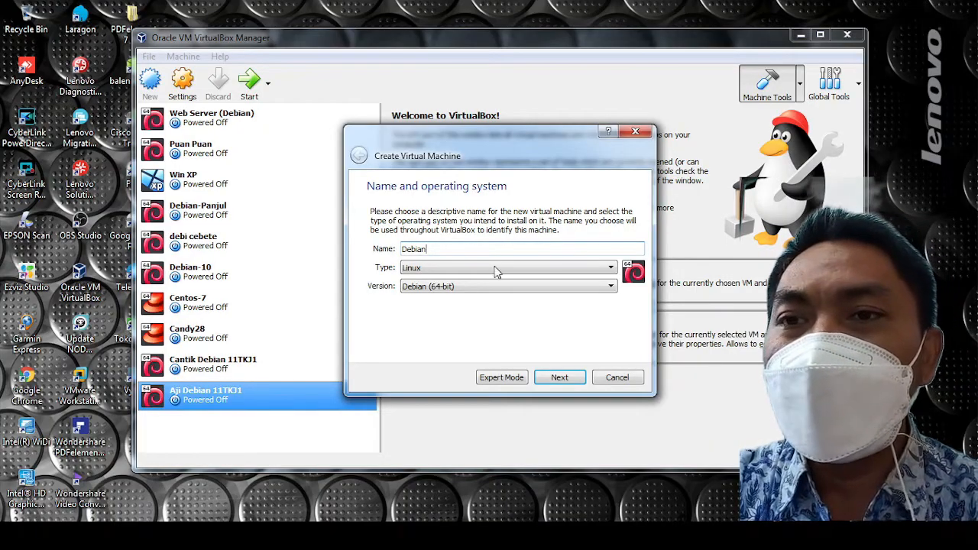
Step: Cancel the current machine creation and start a new one named 11TKJ_Debian, with type Linux and version Debian (64-bit)
click(617, 378)
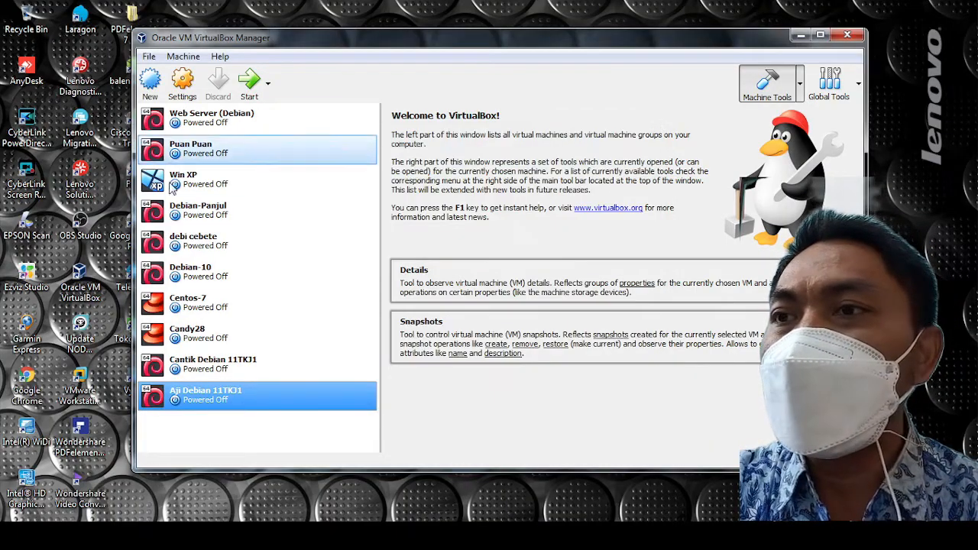
click(151, 86)
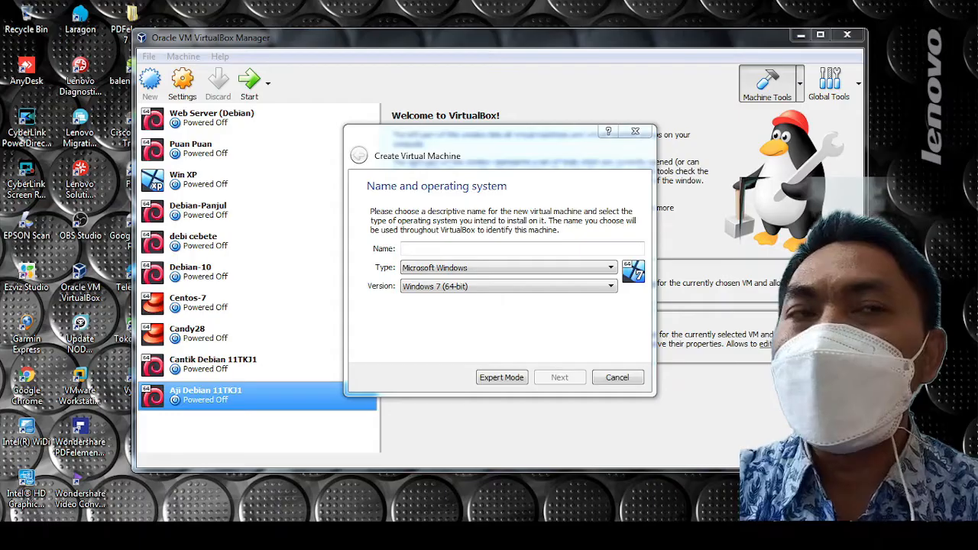
click(607, 250)
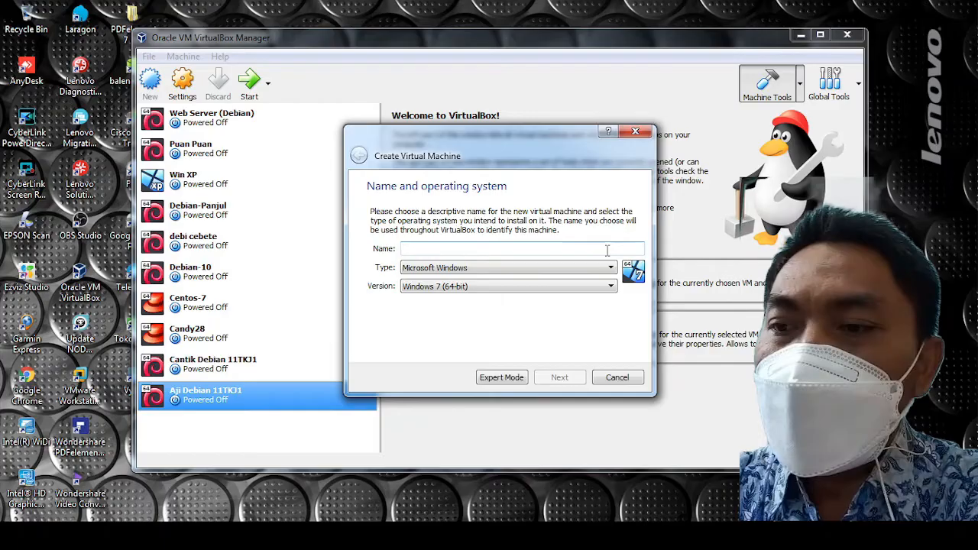
text(11T)
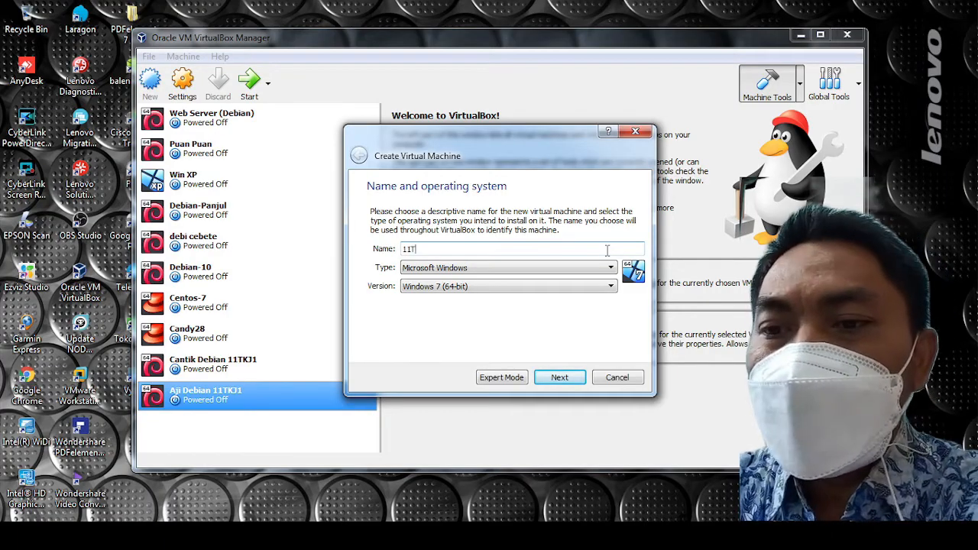
text(KJ_D)
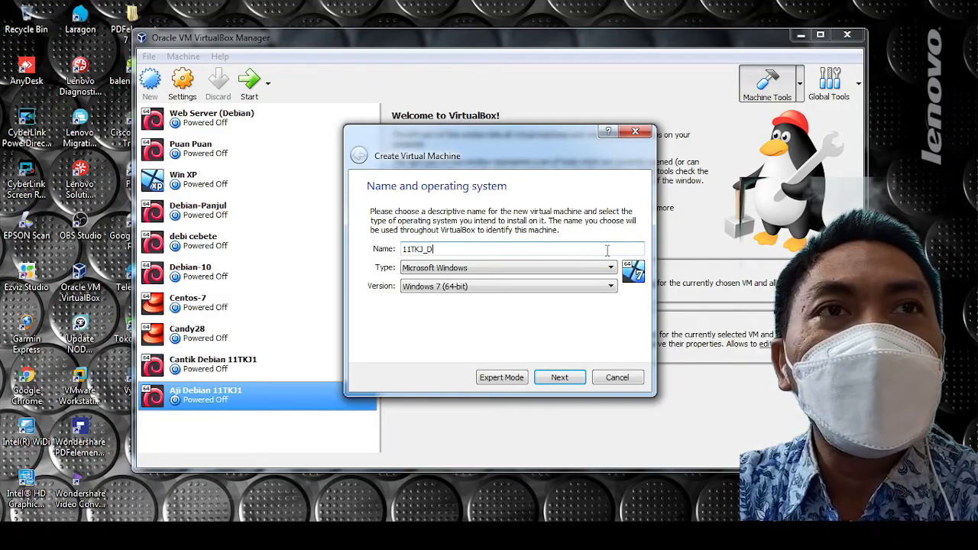
text(eb)
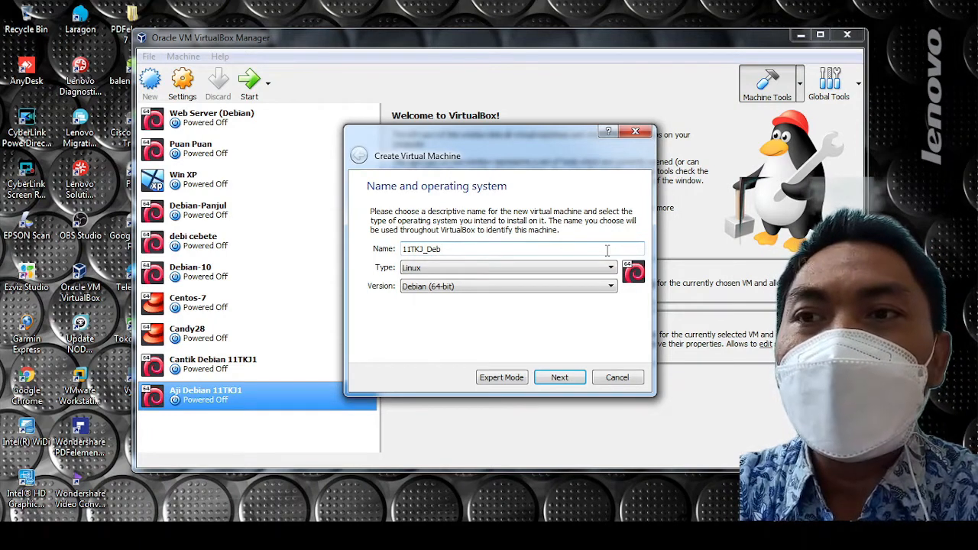
text(ian)
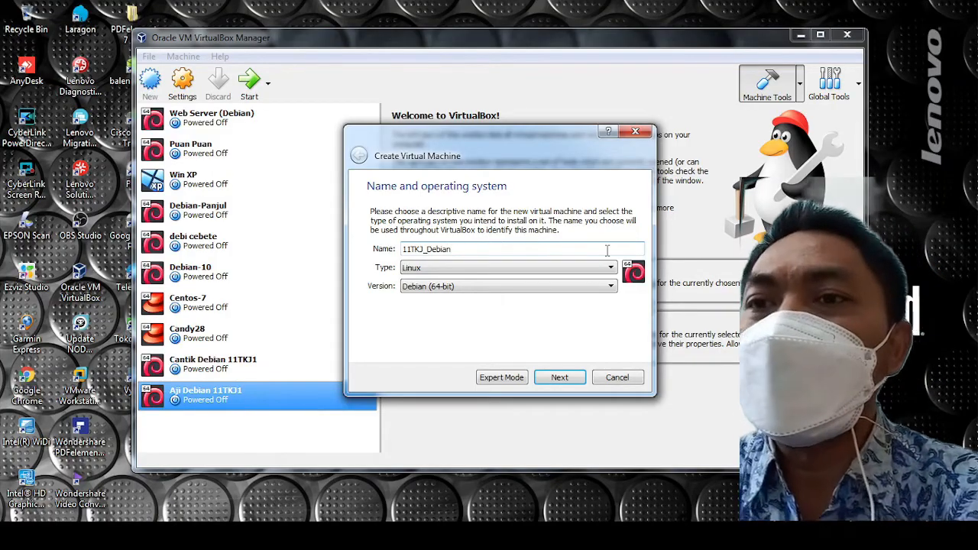
click(560, 377)
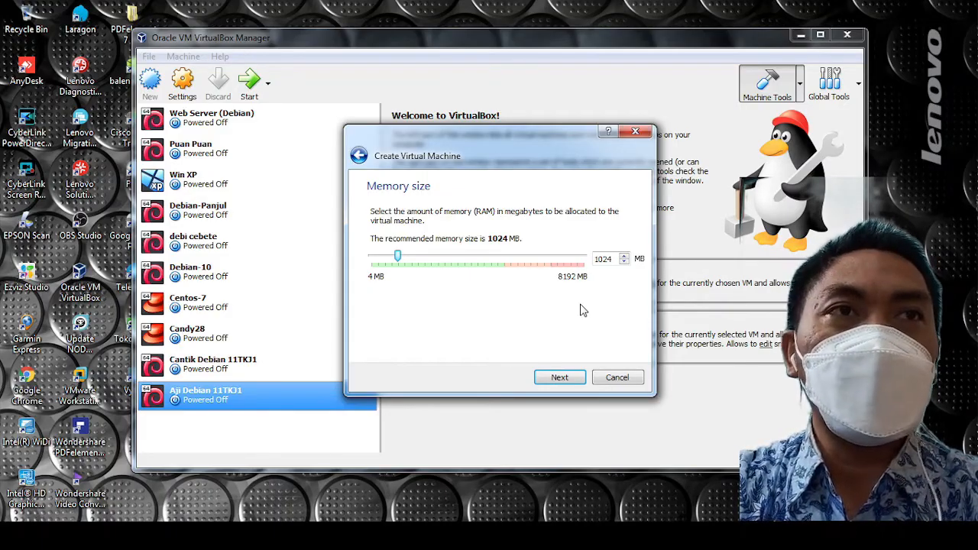
Step: Set the new virtual machine's memory size to 512 MB and continue to the hard disk options
drag(612, 259, 591, 259)
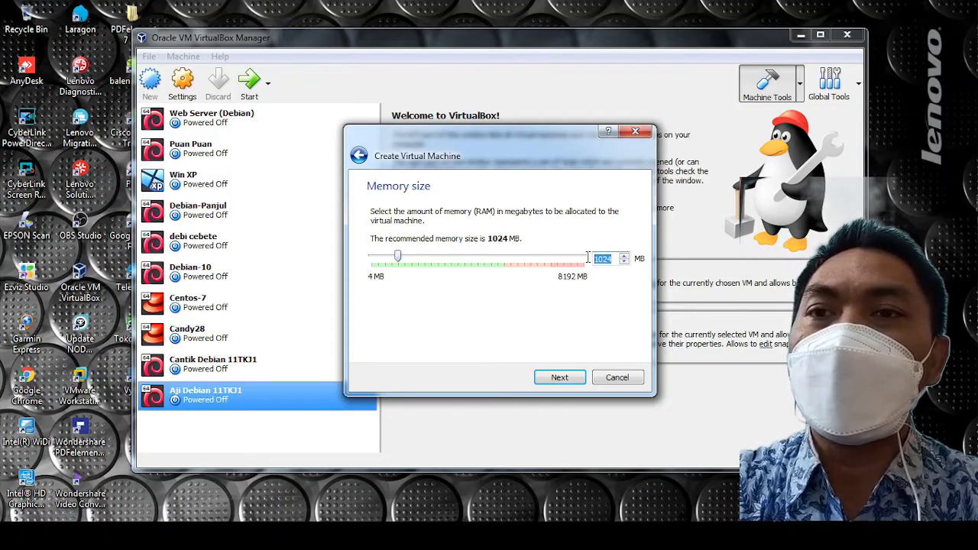
text(512)
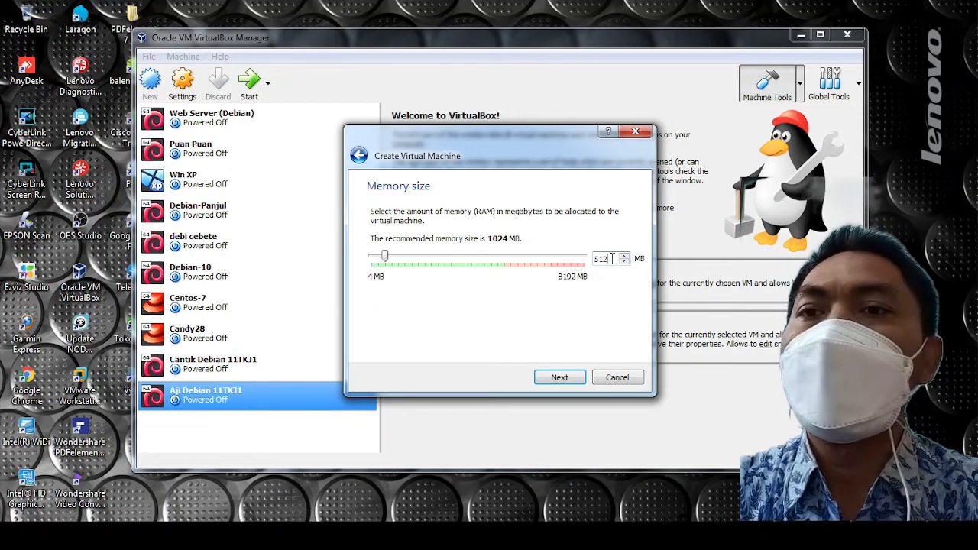
click(560, 379)
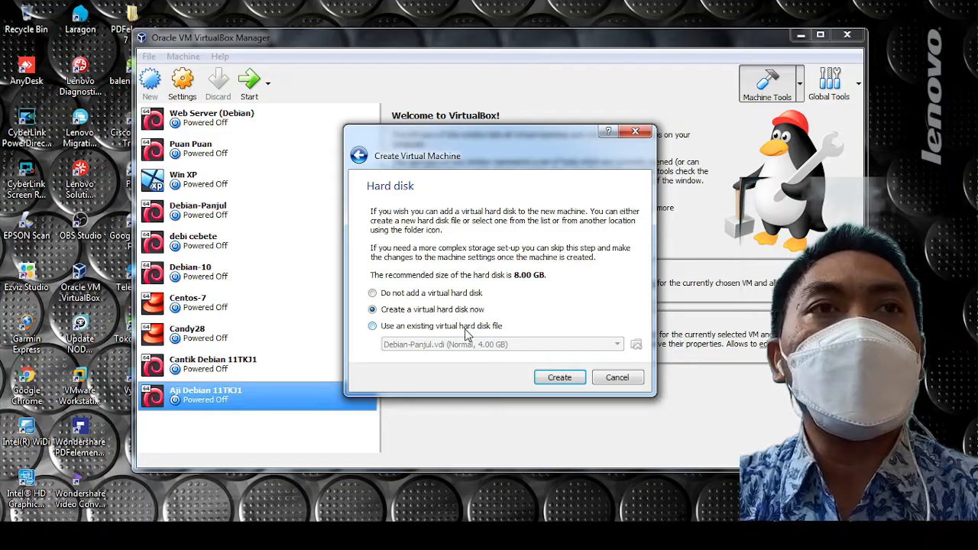
Step: Choose to create a new virtual hard disk of type VDI (VirtualBox Disk Image) with dynamically allocated storage
click(558, 379)
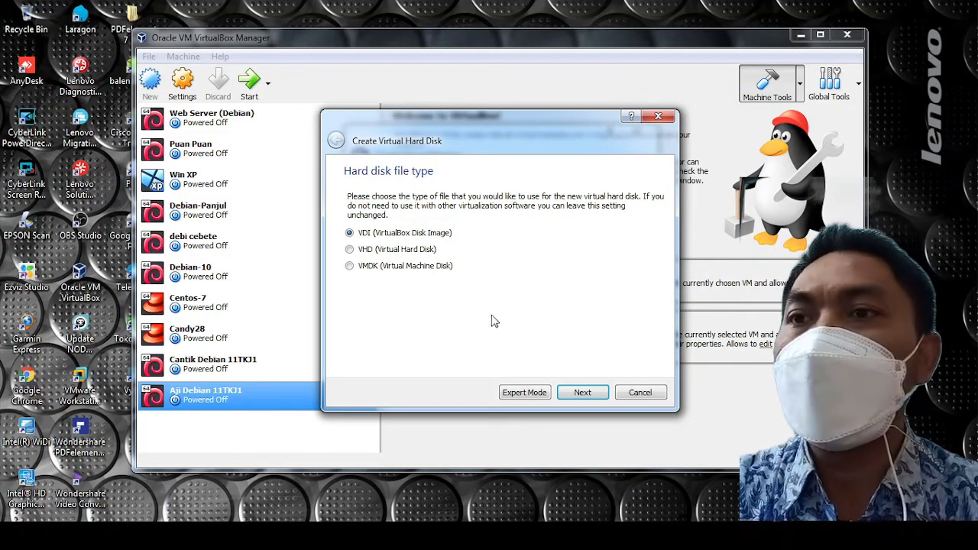
click(586, 392)
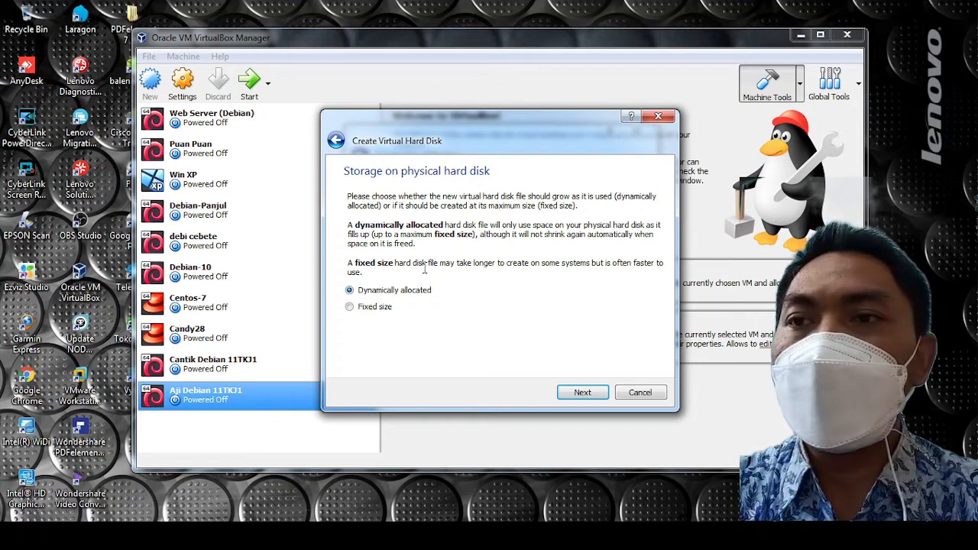
click(580, 393)
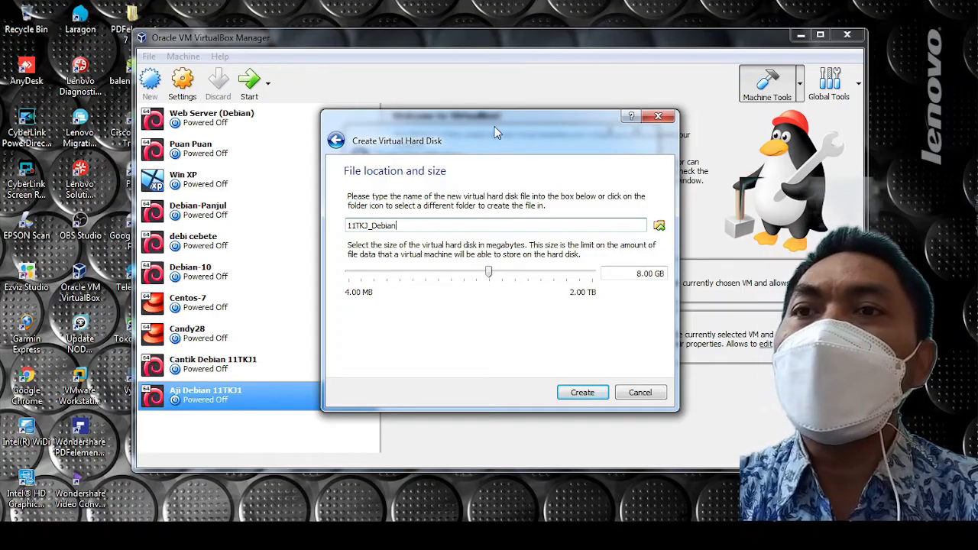
Step: Set the virtual hard disk file's location to D:\VirtualBox VMs\11TKJ_Debian\11TKJ_Debian.vdi
mouse_move(496, 119)
mouse_down()
mouse_move(490, 128)
mouse_move(486, 108)
mouse_up()
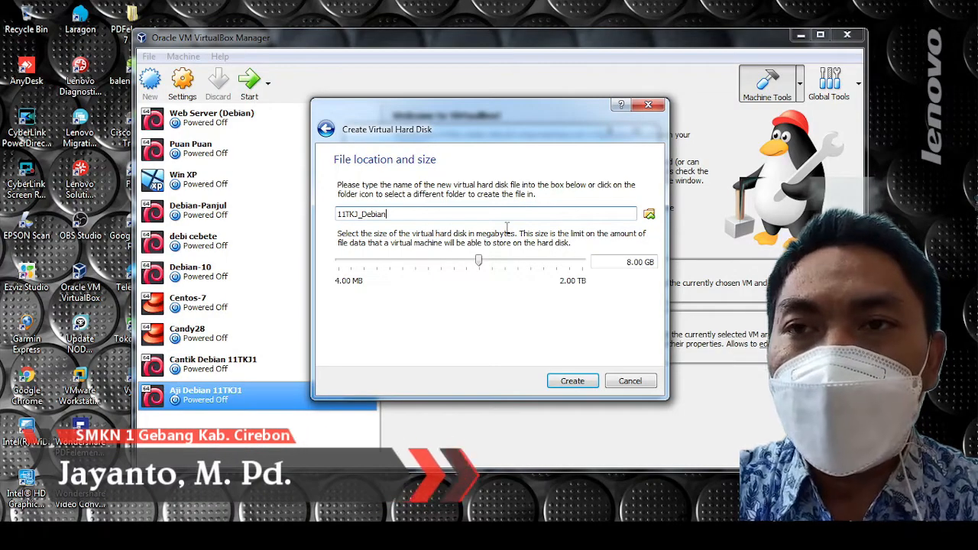
click(649, 215)
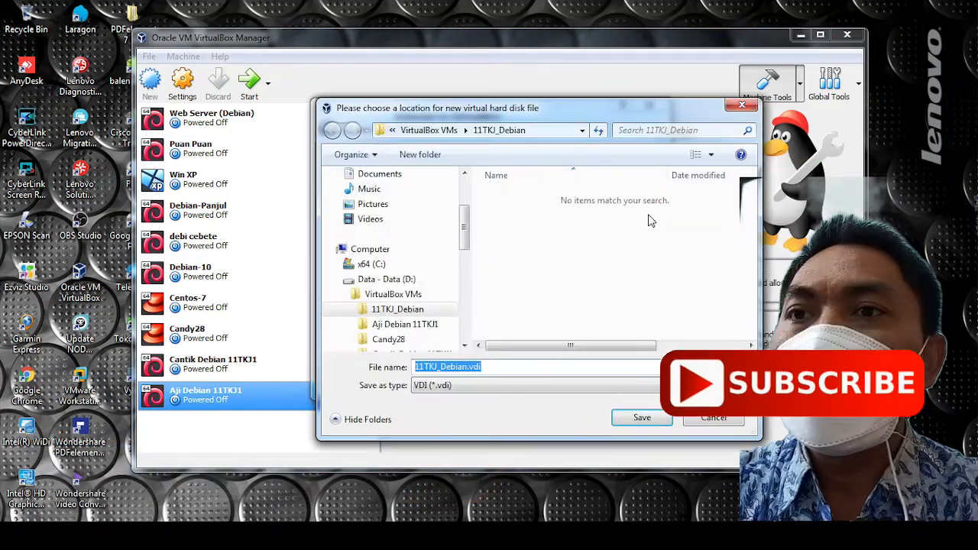
click(569, 135)
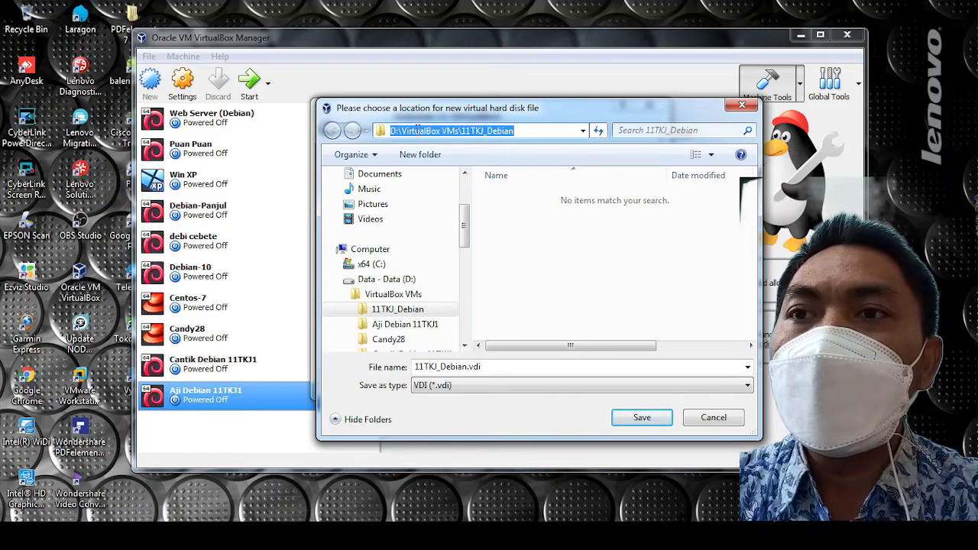
click(463, 130)
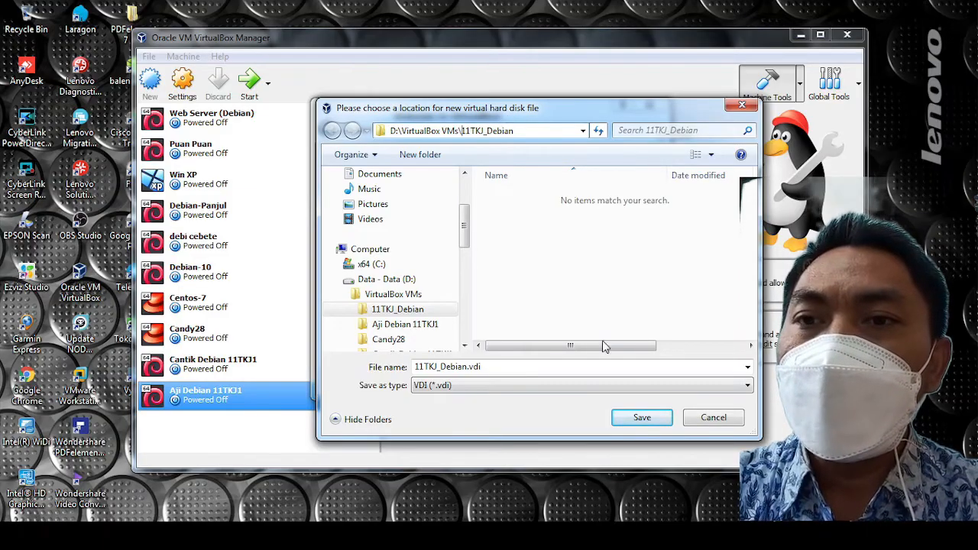
click(634, 417)
click(537, 215)
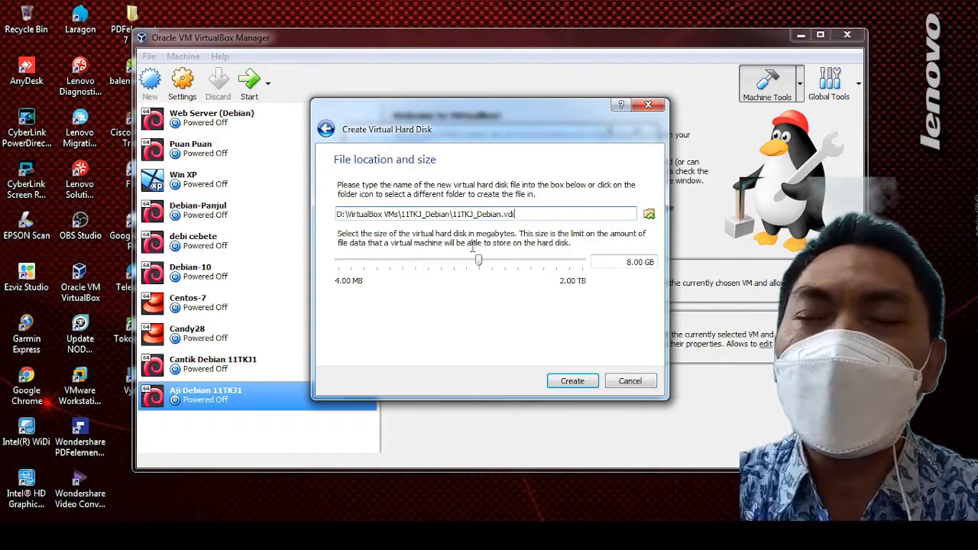
Step: Set the virtual hard disk size to 4.00 GB and create the disk and machine
click(598, 263)
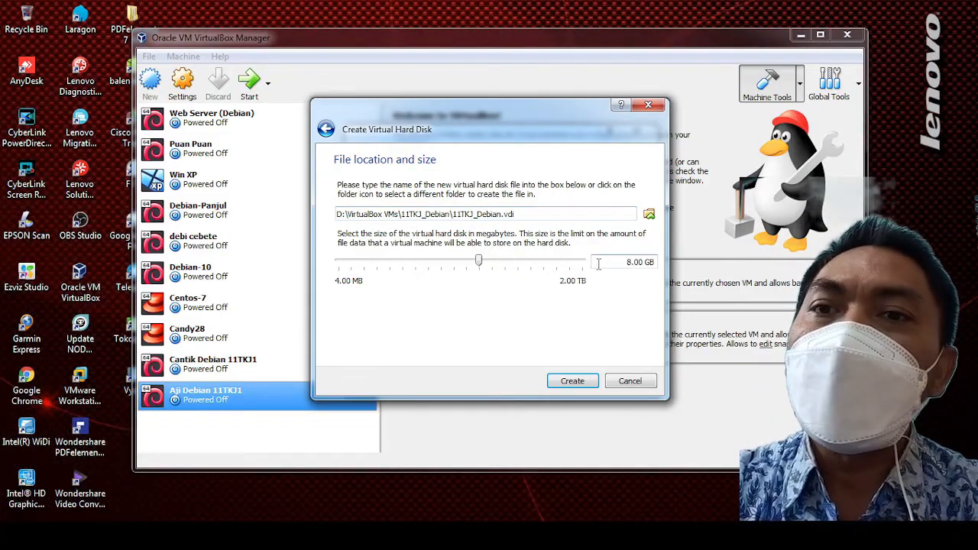
key(Delete)
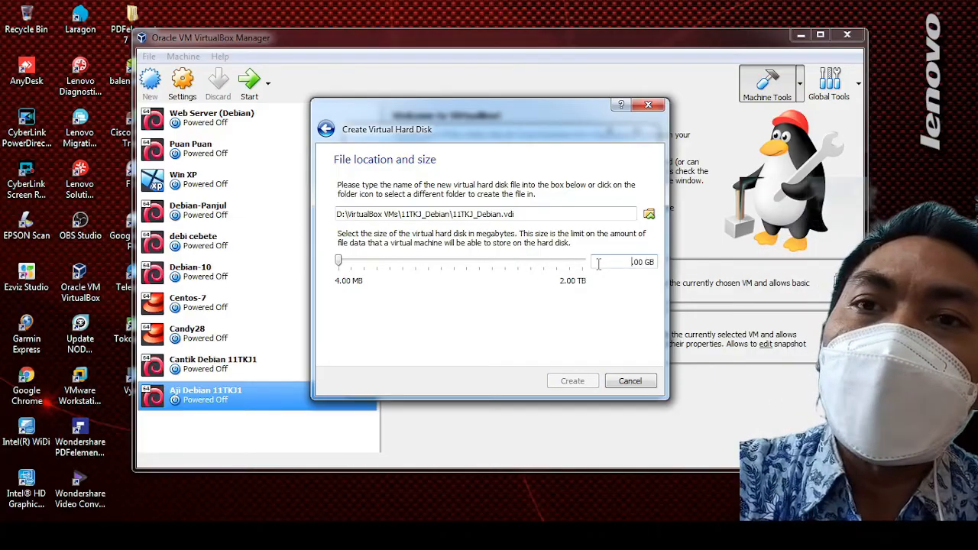
text(4.)
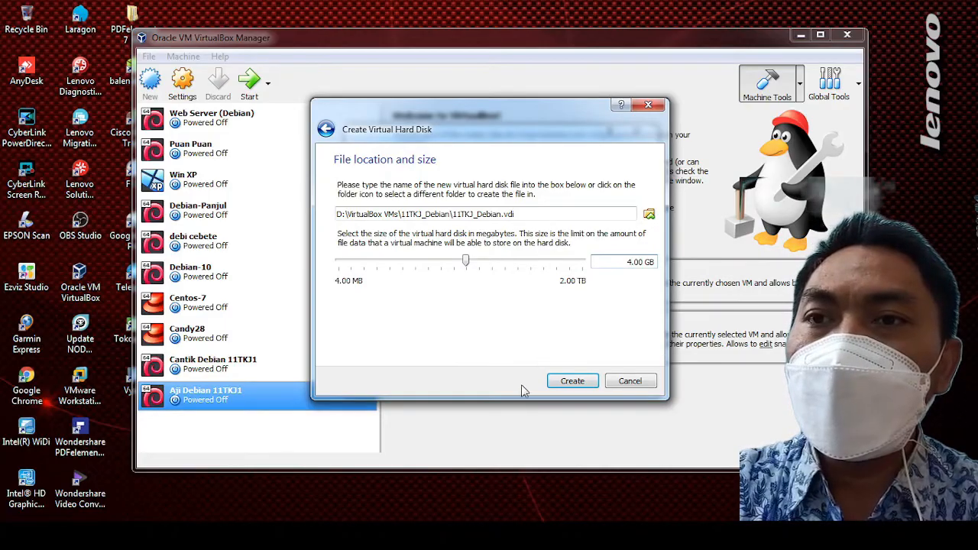
click(559, 382)
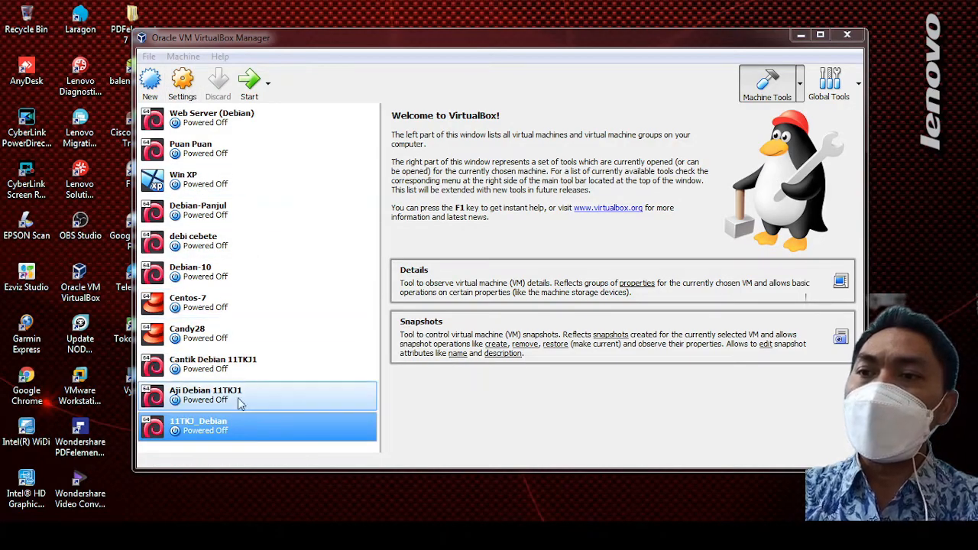
Step: Record the root and regular user logins with their passwords on two lines in the 11TKJ_Debian machine's description
click(210, 431)
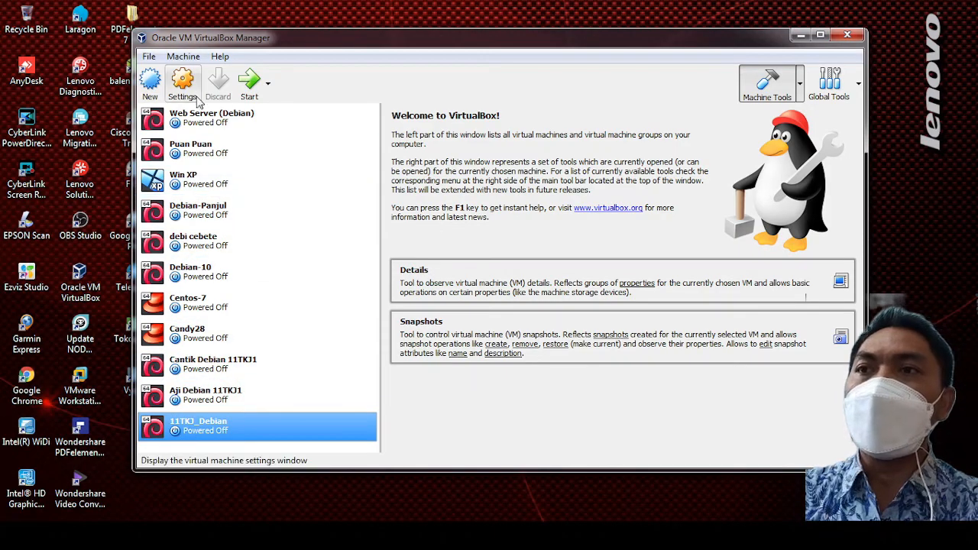
click(183, 84)
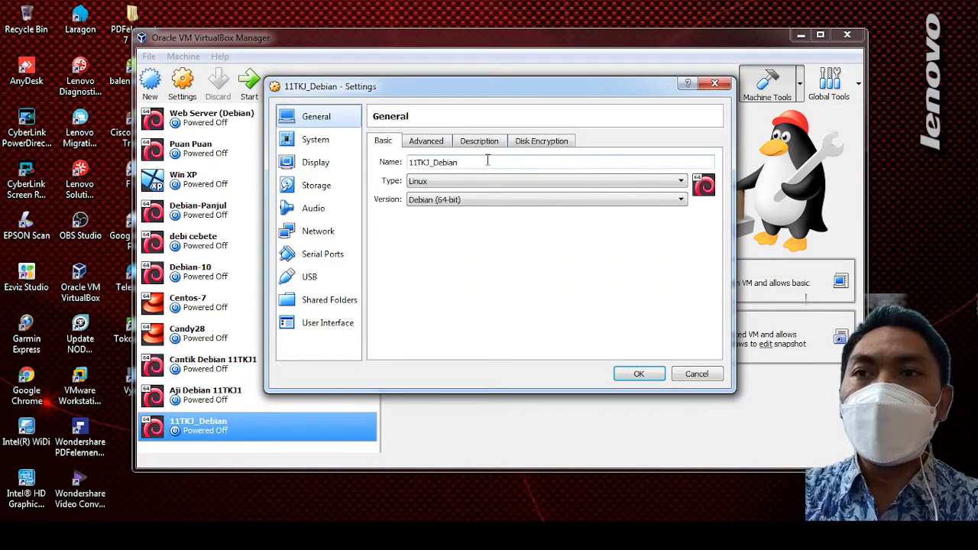
click(470, 145)
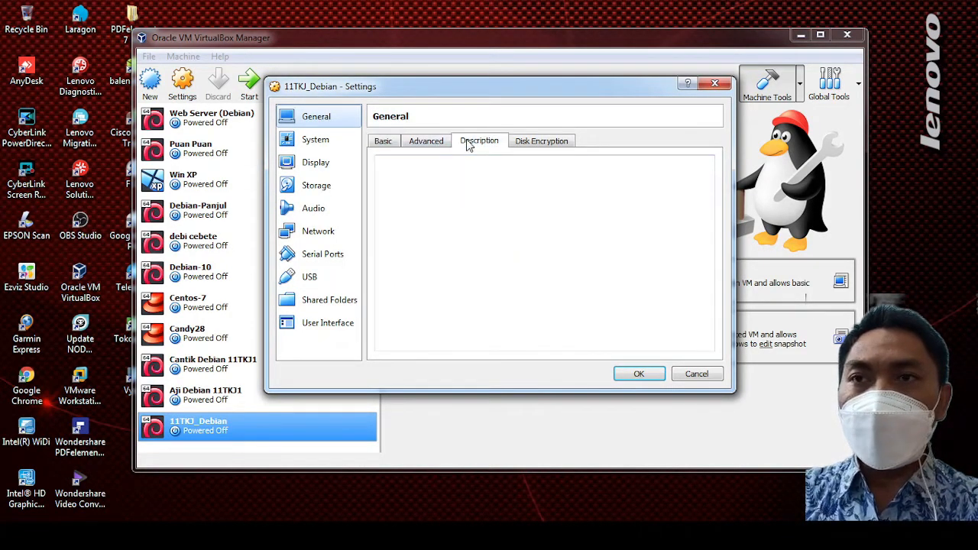
click(438, 190)
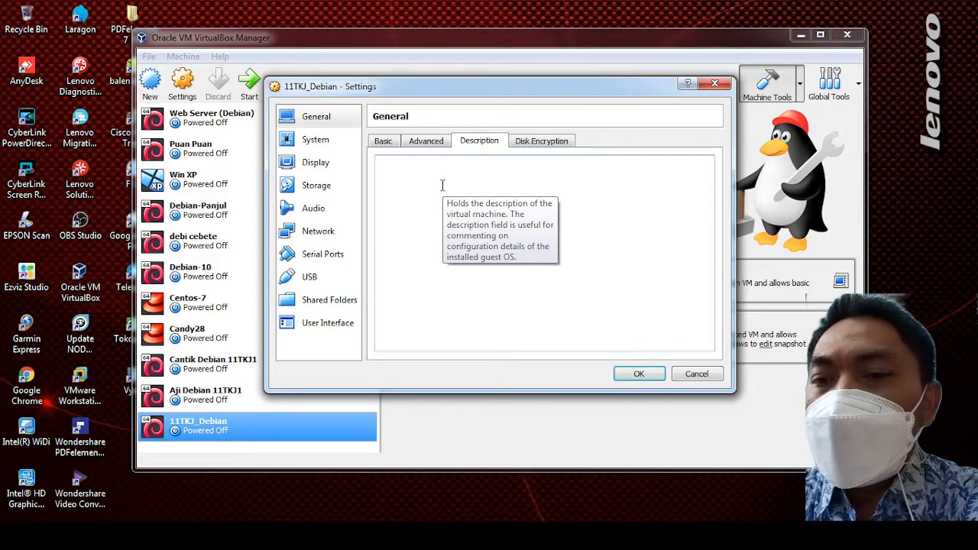
text(oot/)
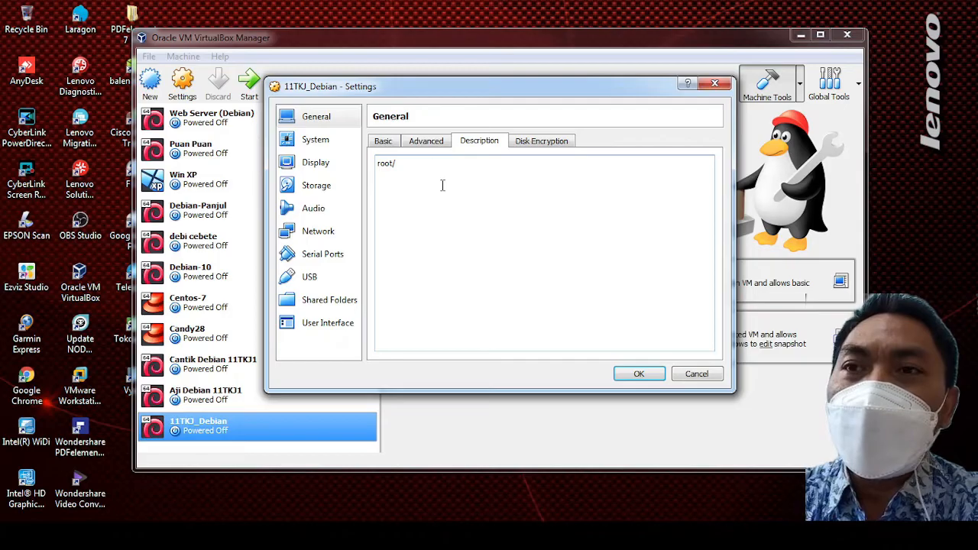
text(1)
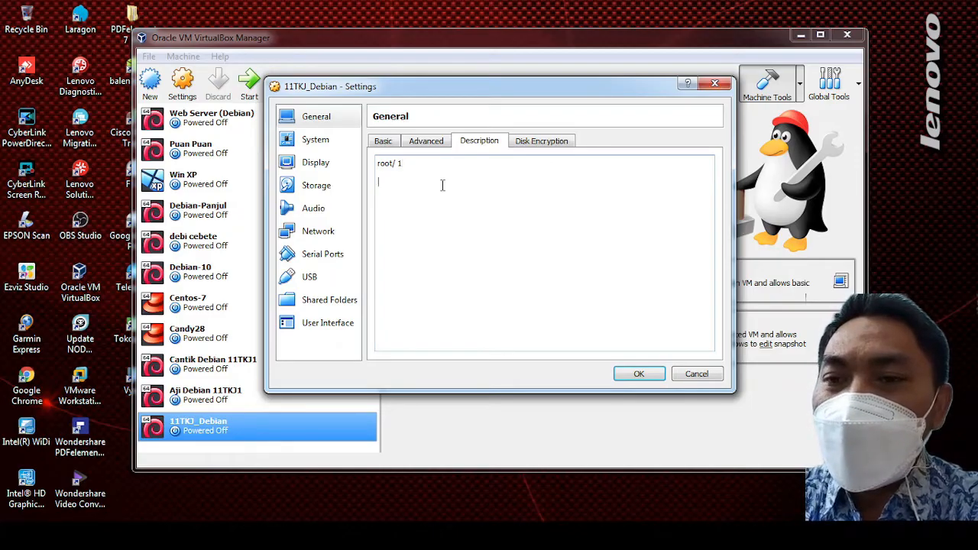
text(jayanto/ 2)
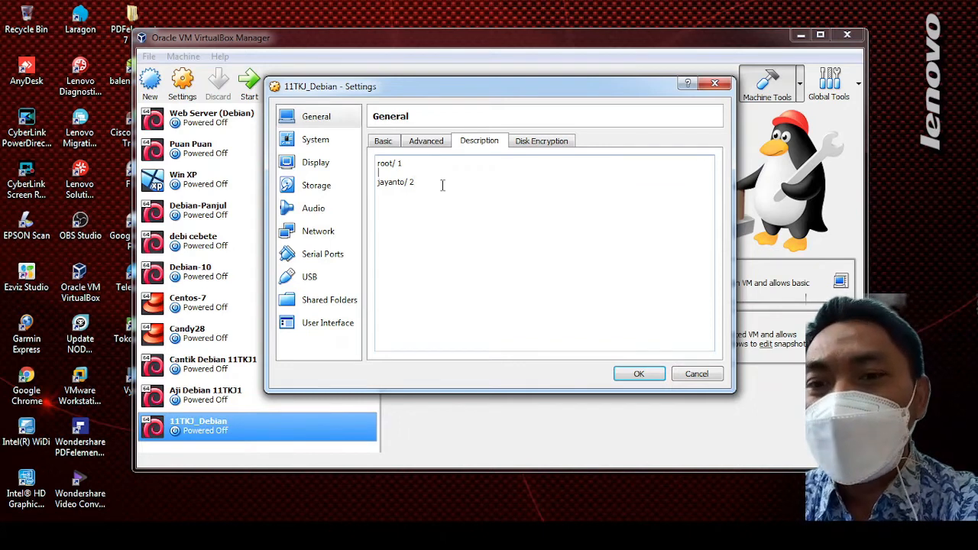
key(BackSpace)
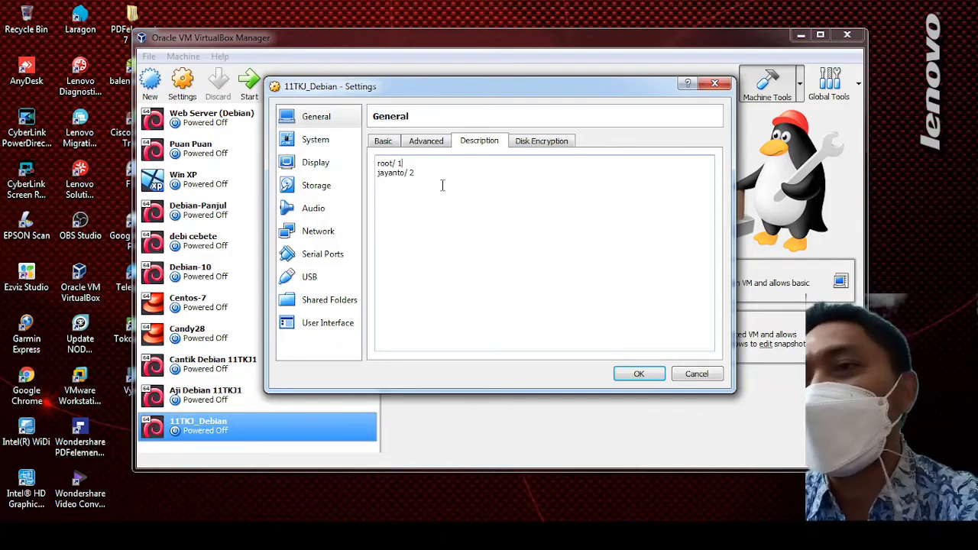
mouse_move(472, 95)
mouse_down()
mouse_move(461, 110)
mouse_move(481, 93)
mouse_move(471, 108)
mouse_up()
drag(474, 99, 474, 97)
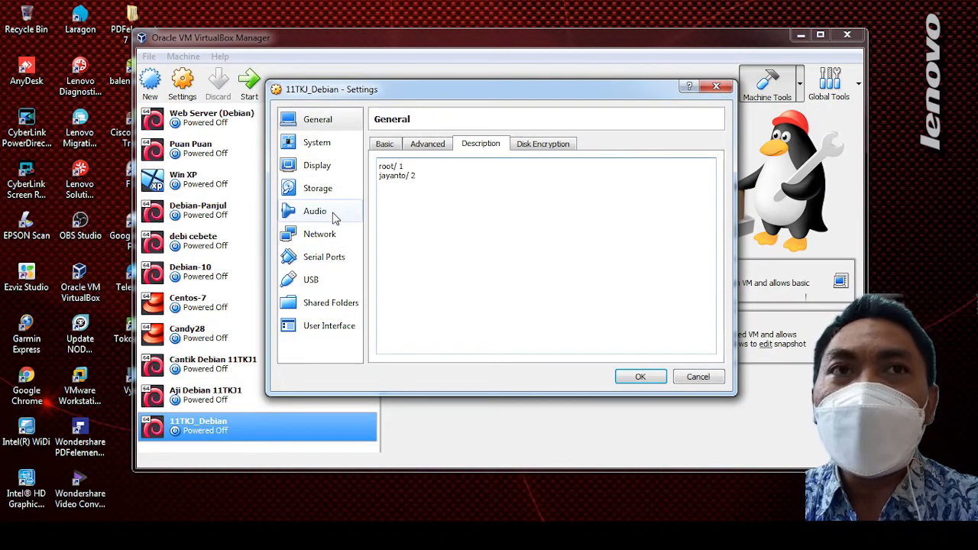
Step: Review the network settings of Adapters 1 to 4 for the 11TKJ_Debian machine
click(319, 237)
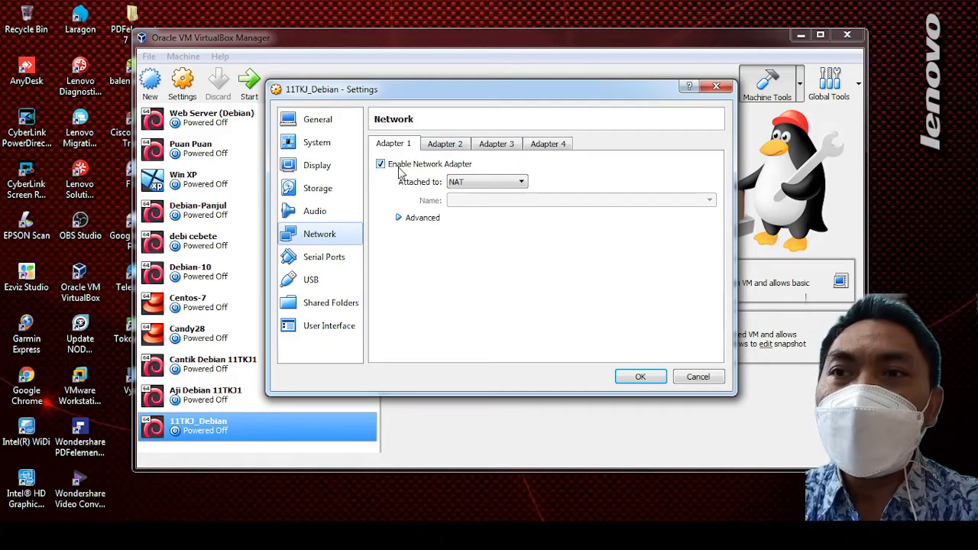
click(440, 145)
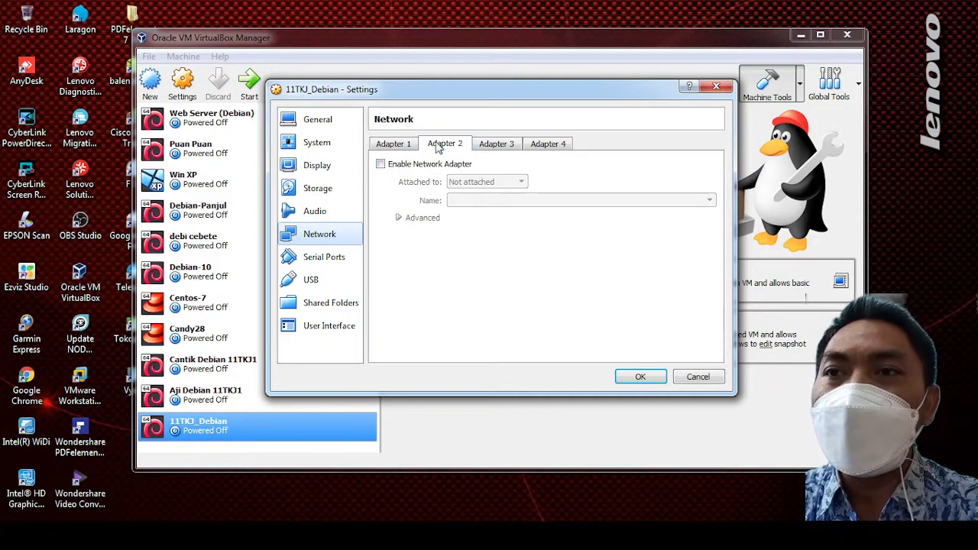
click(486, 145)
click(541, 146)
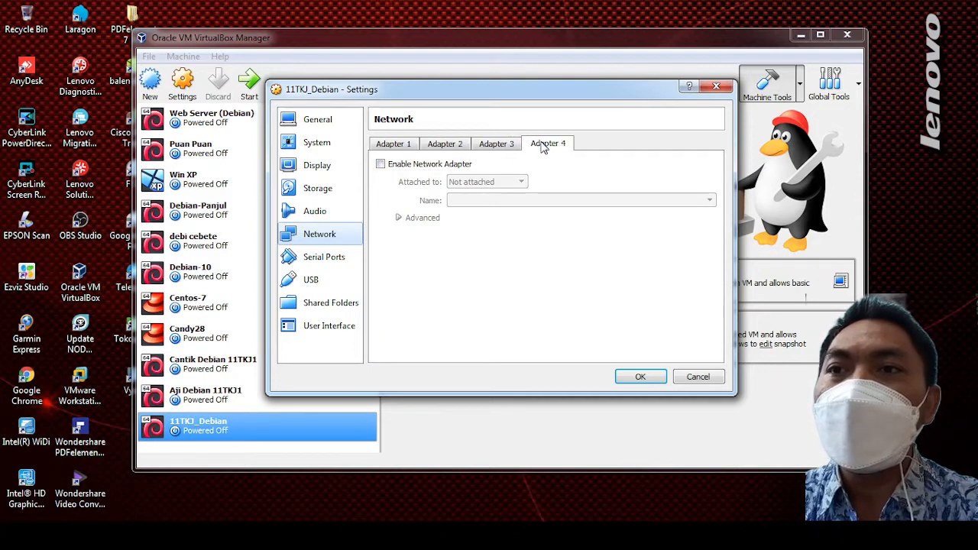
Step: Review the attachment types available for Adapter 1 in the 11TKJ_Debian network settings
click(458, 143)
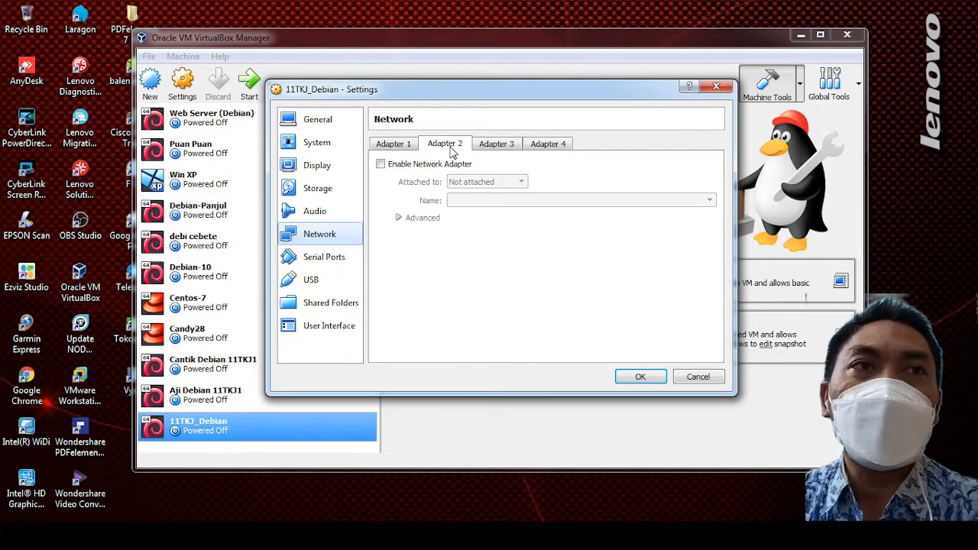
click(398, 146)
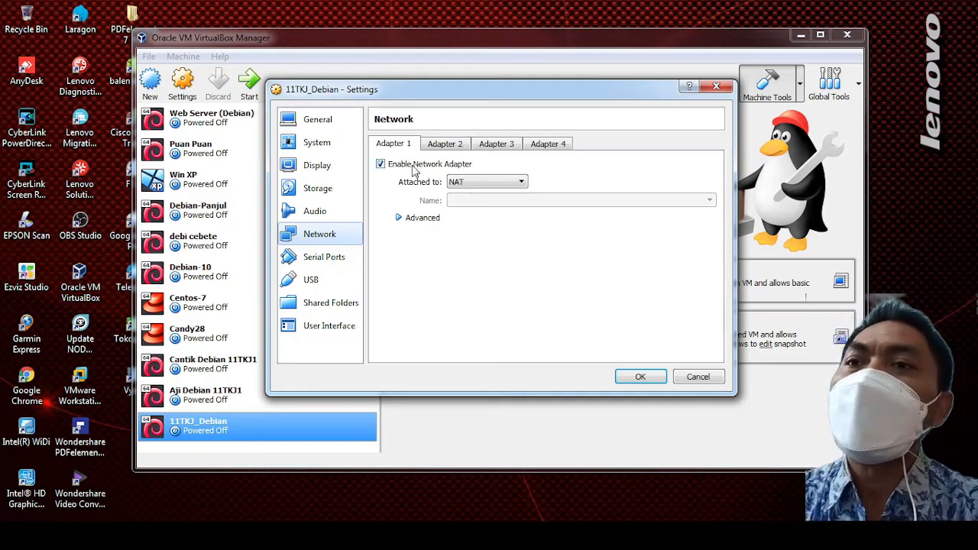
click(466, 184)
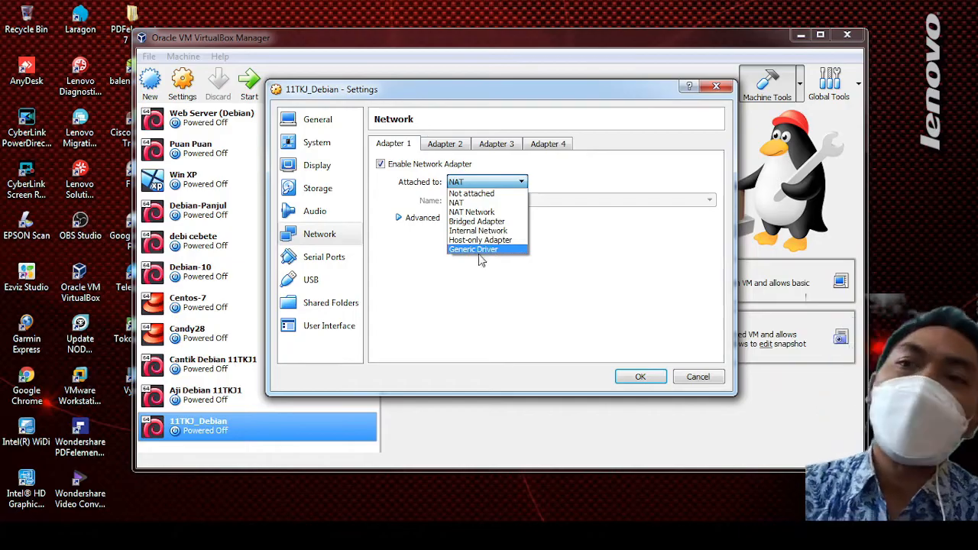
click(419, 535)
click(463, 499)
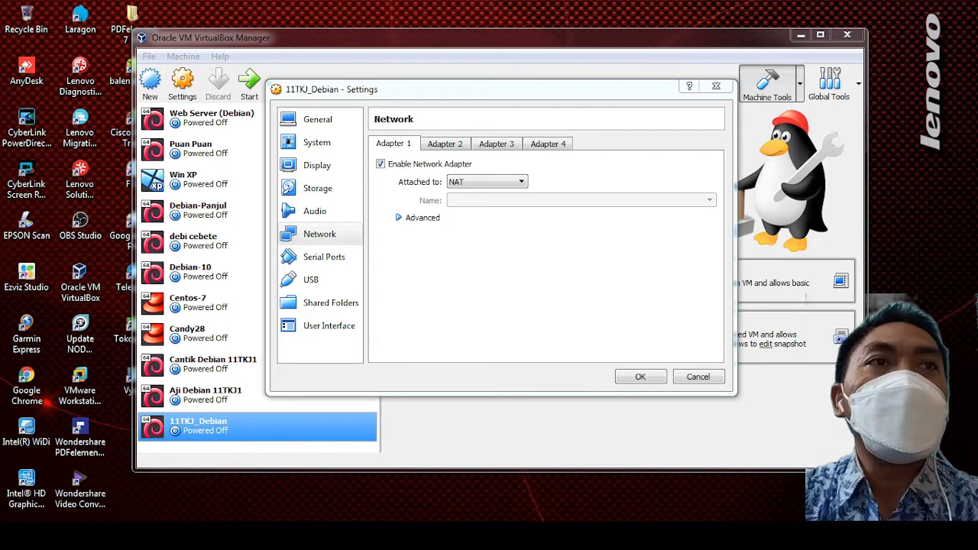
click(472, 183)
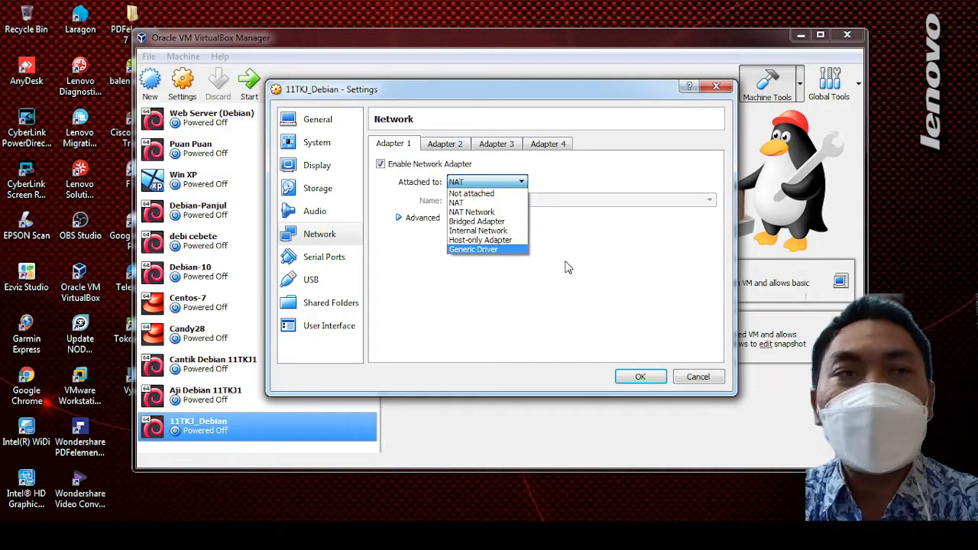
click(647, 250)
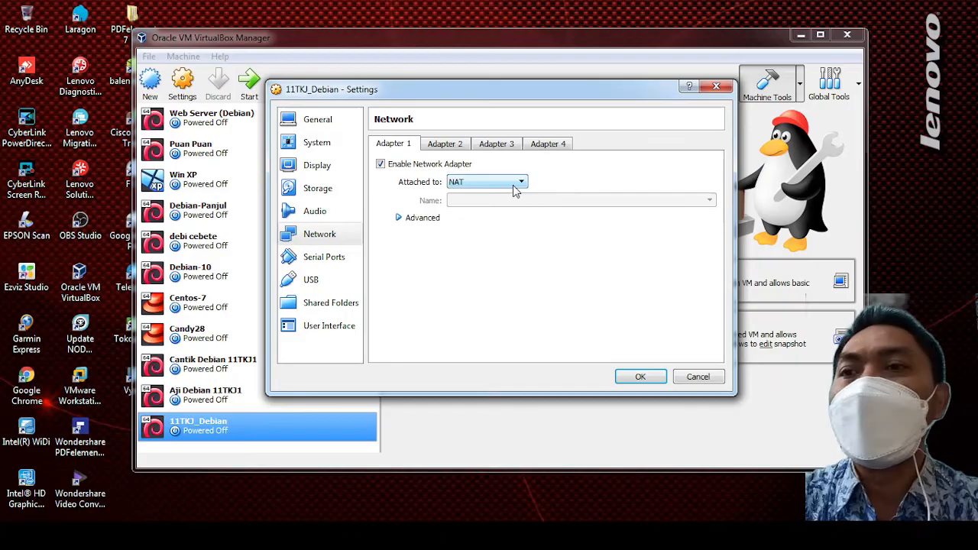
click(515, 185)
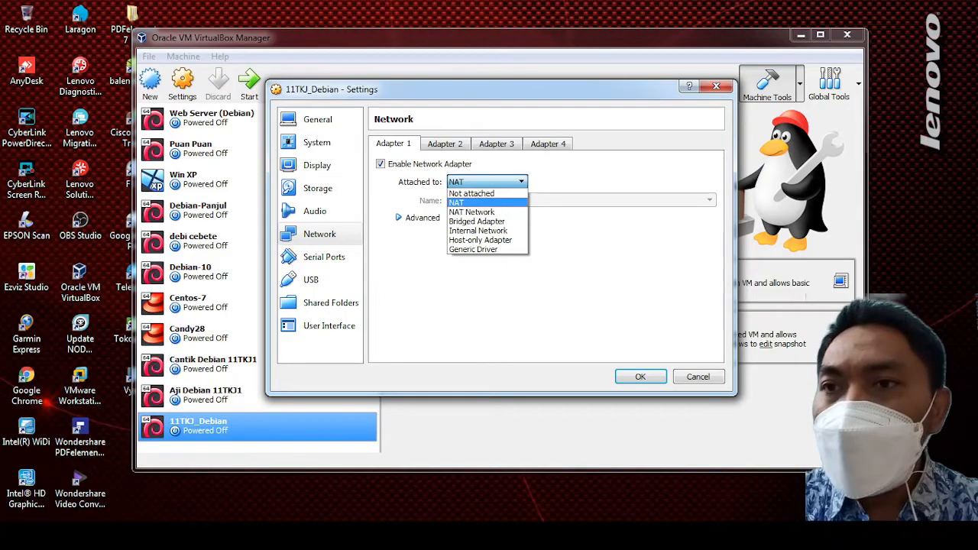
key(alt+Tab)
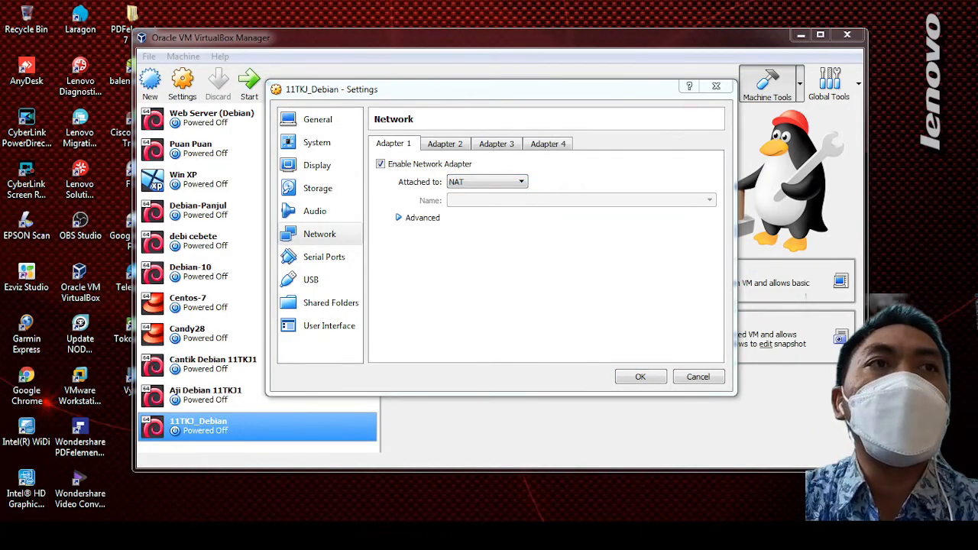
click(531, 182)
Step: Try the Bridged Adapter and Internal Network attachments for Adapter 1
click(521, 181)
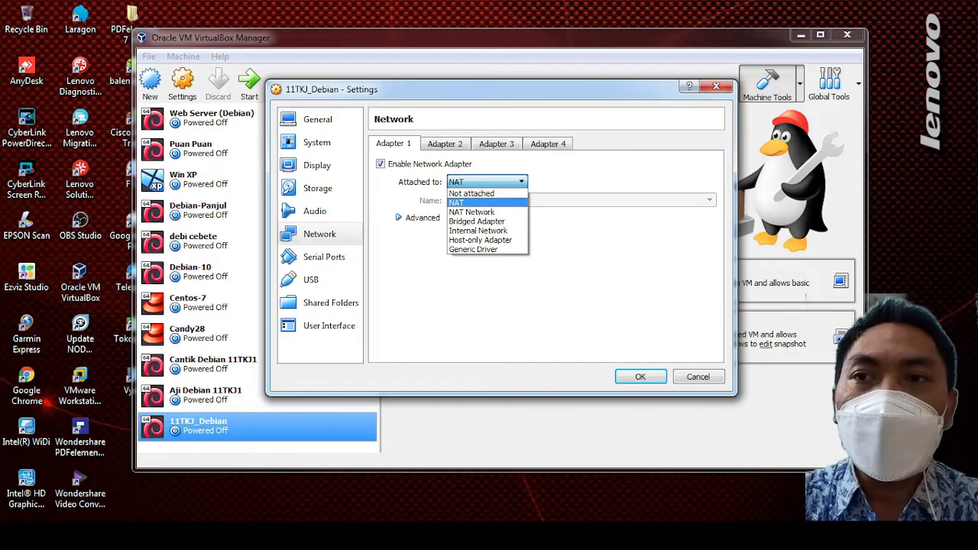
click(489, 221)
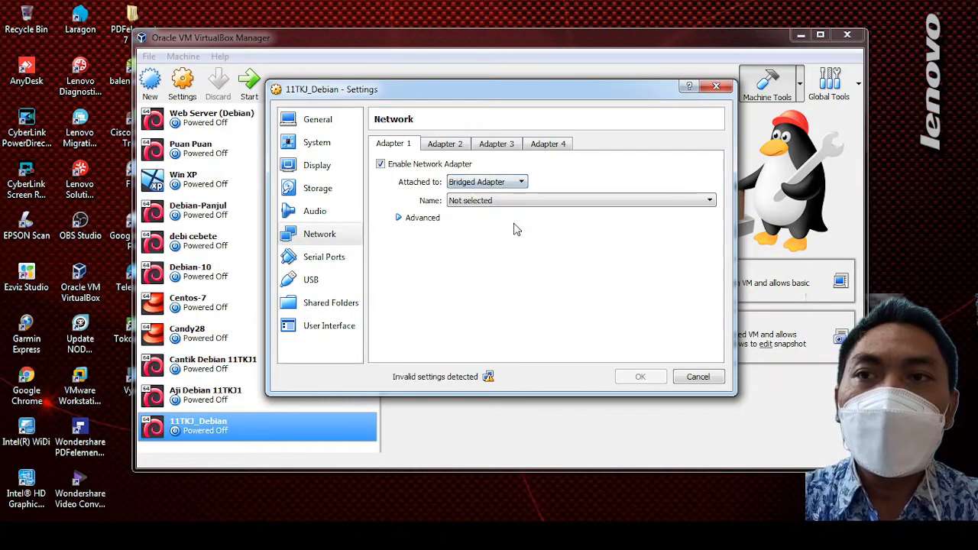
click(567, 203)
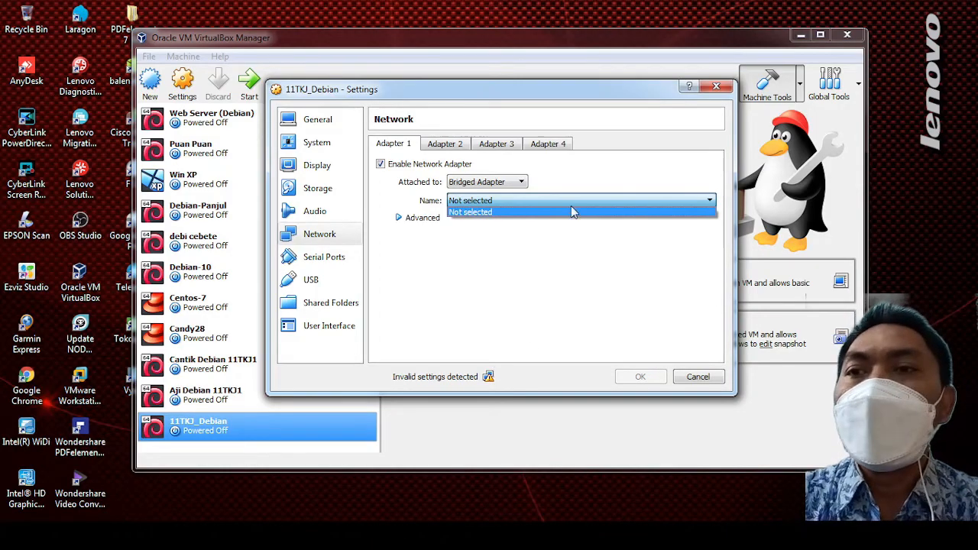
click(518, 185)
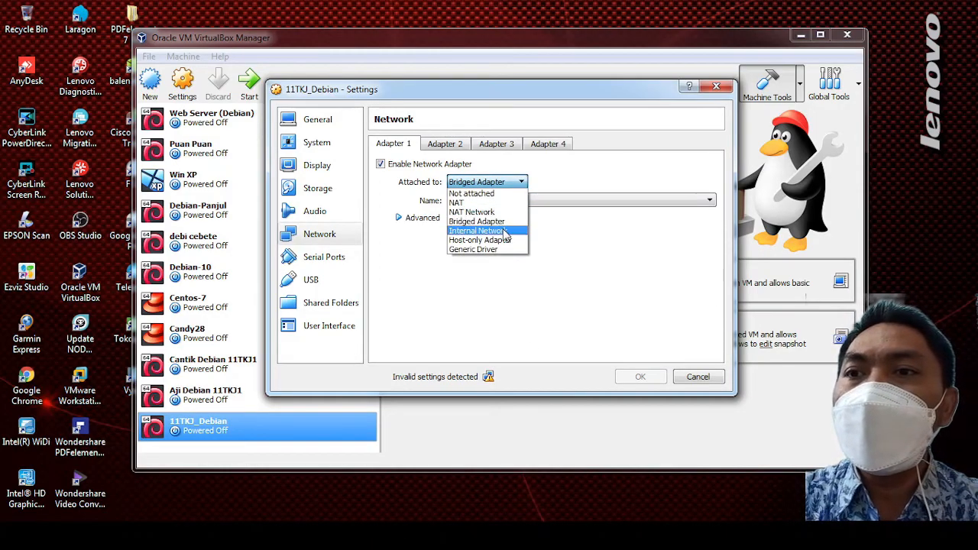
click(505, 231)
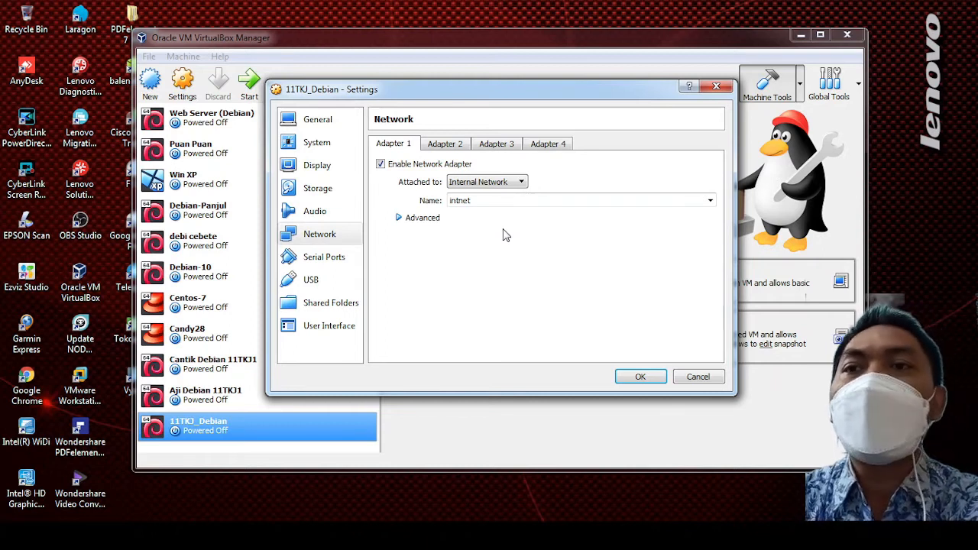
Step: Attach Adapter 1 to Host-only Adapter using VirtualBox Host-Only Ethernet Adapter and save the machine settings
click(519, 183)
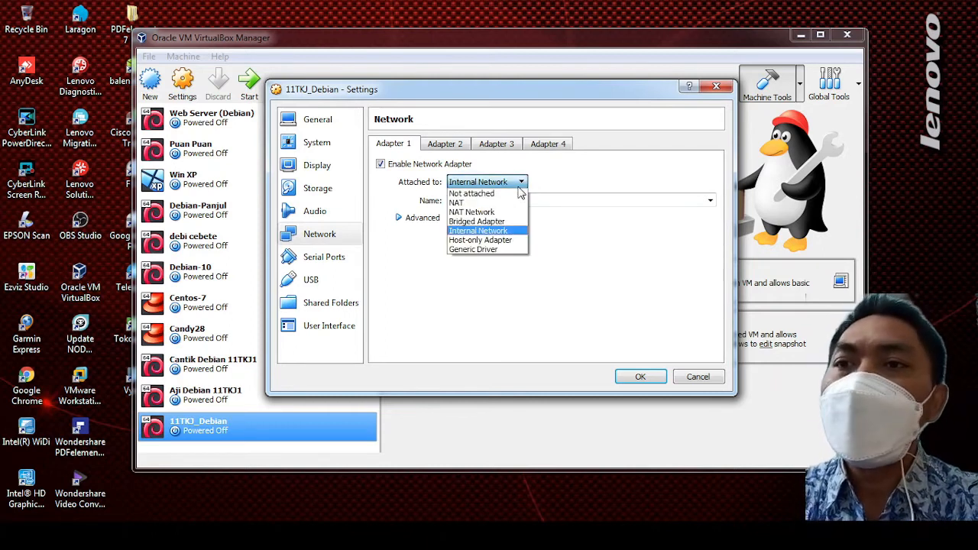
click(495, 241)
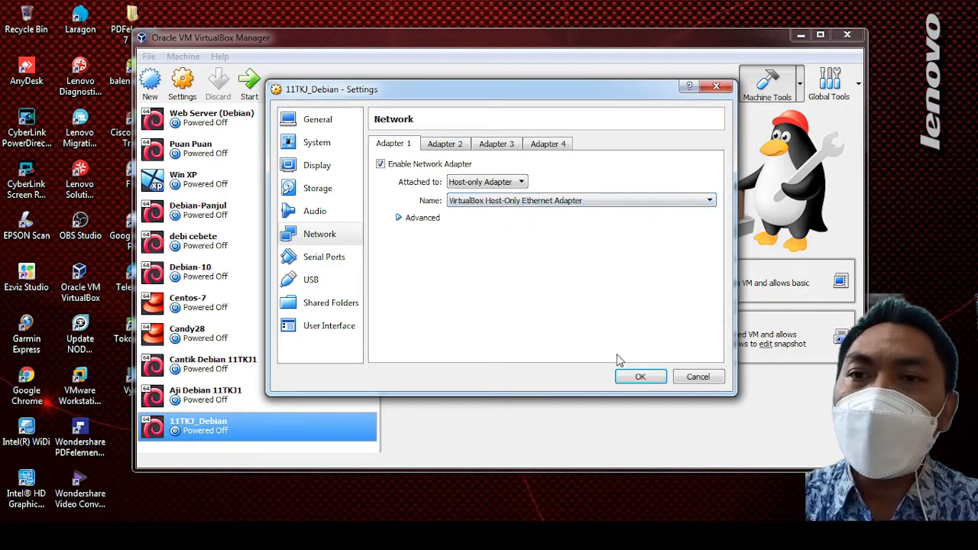
click(639, 379)
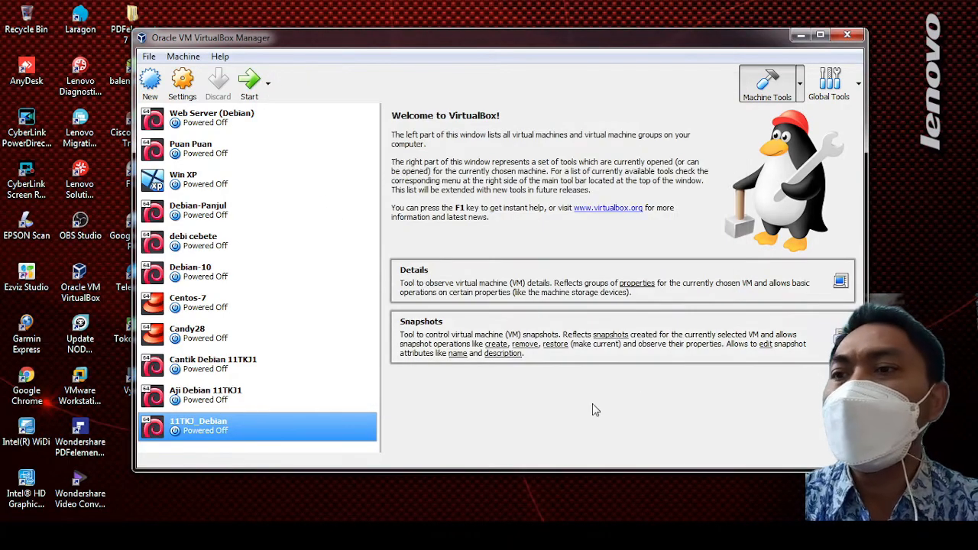
Step: Start the 11TKJ_Debian machine with debian-8.7.1-amd64-DVD-1.iso from D:\ISO as the start-up disk
click(250, 90)
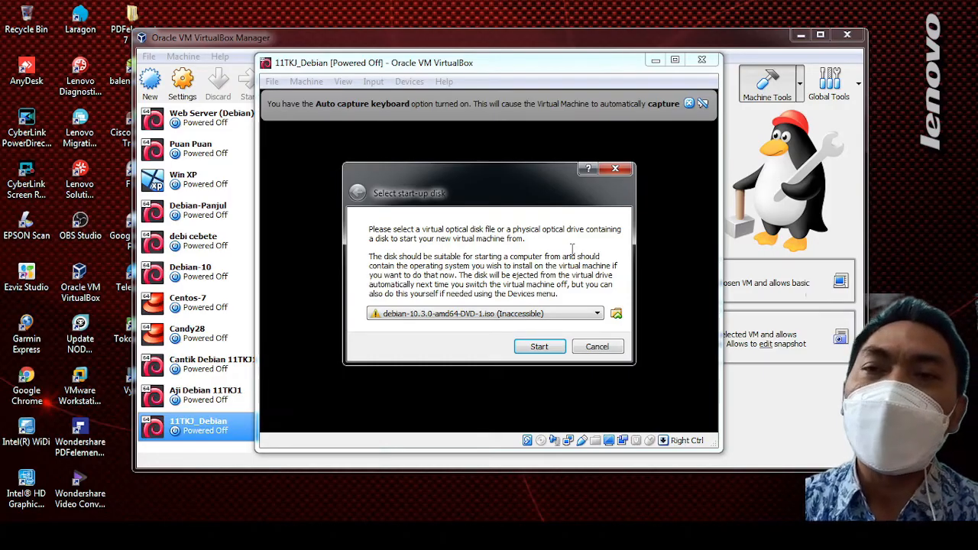
click(616, 315)
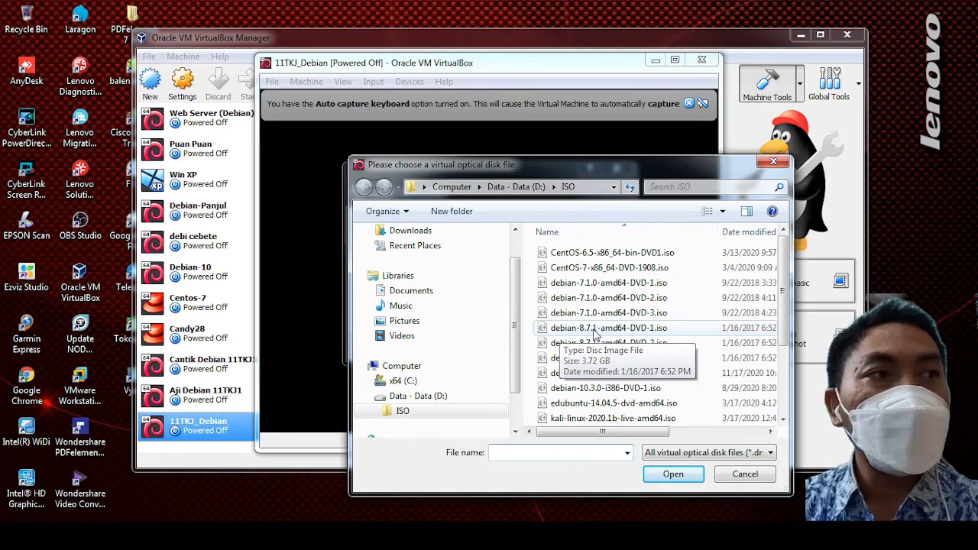
click(595, 330)
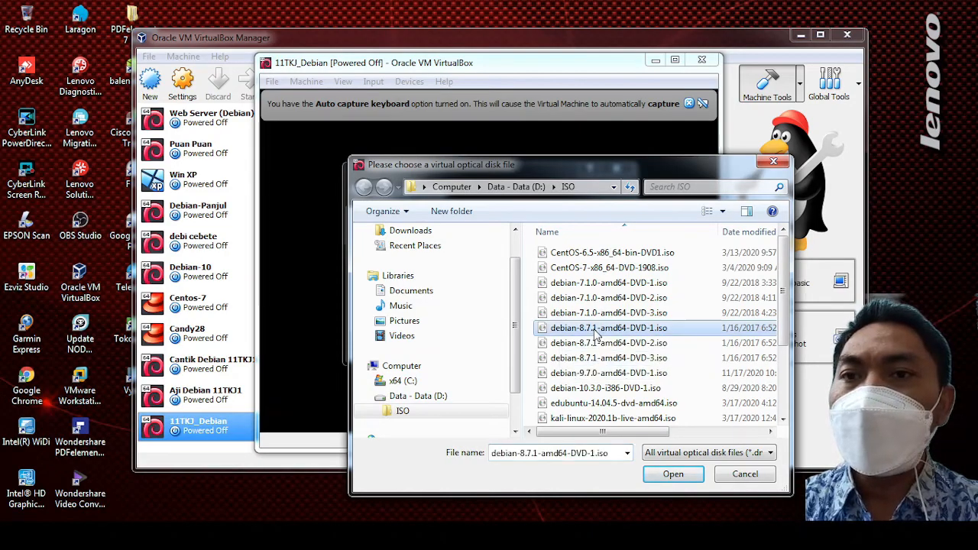
click(669, 476)
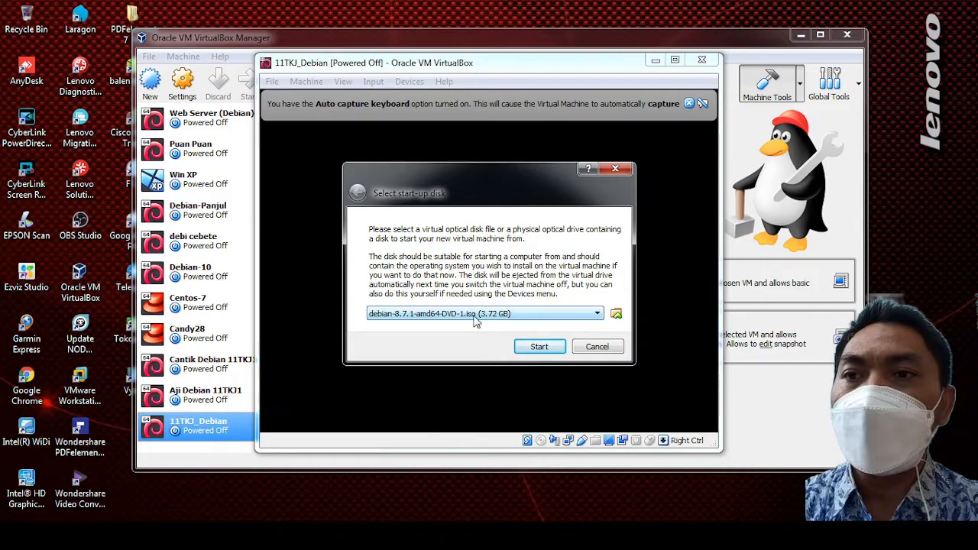
click(540, 346)
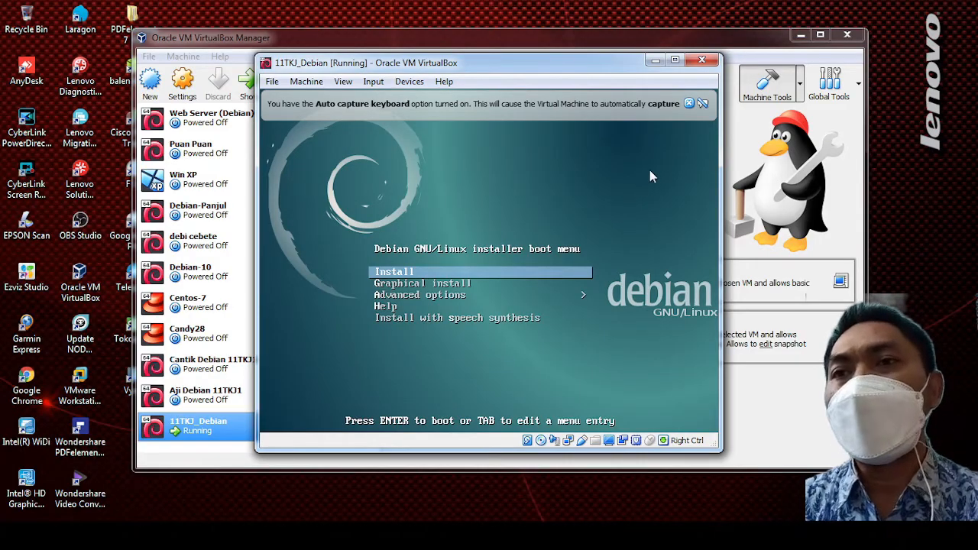
Step: Dismiss the keyboard capture notice, minimize the VirtualBox Manager window and maximize the 11TKJ_Debian machine window
click(690, 105)
click(798, 35)
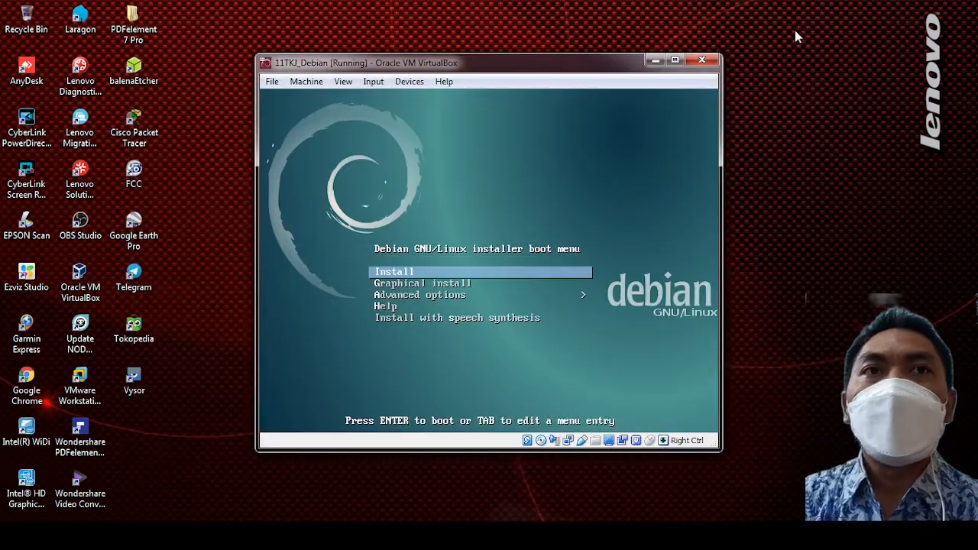
drag(545, 67, 514, 52)
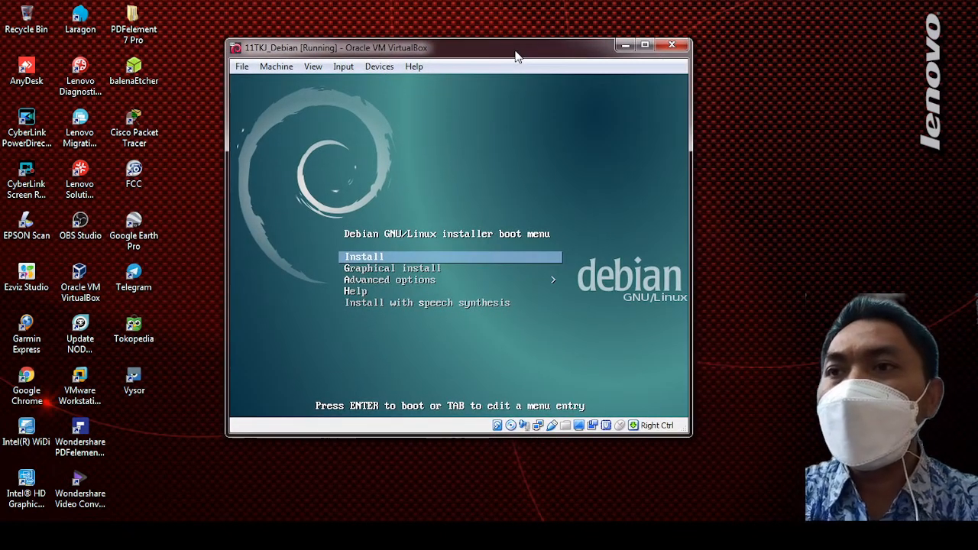
click(645, 44)
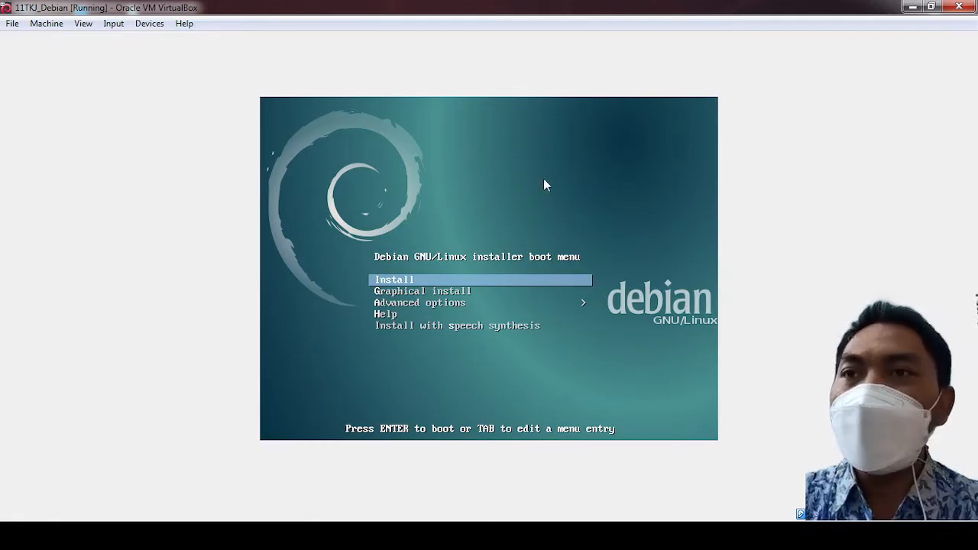
click(411, 283)
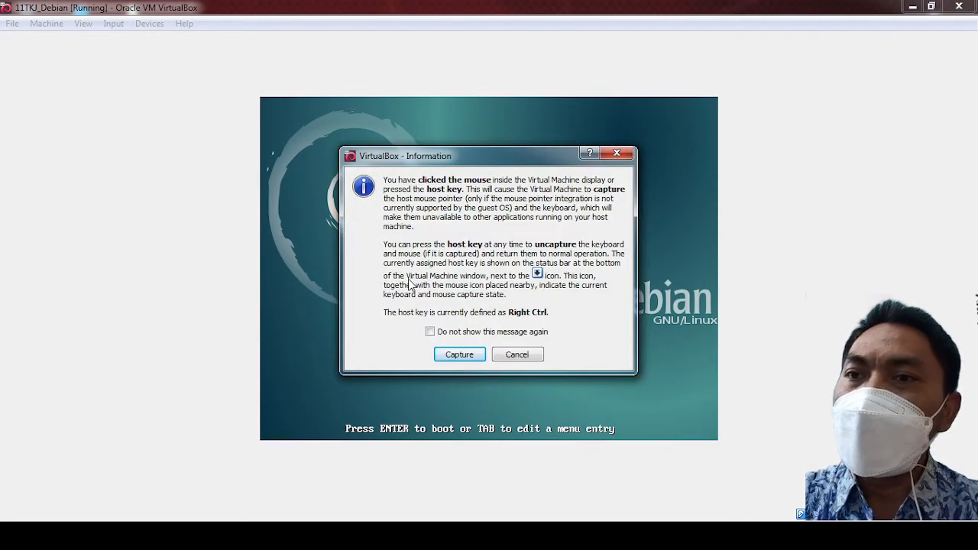
drag(441, 165, 525, 108)
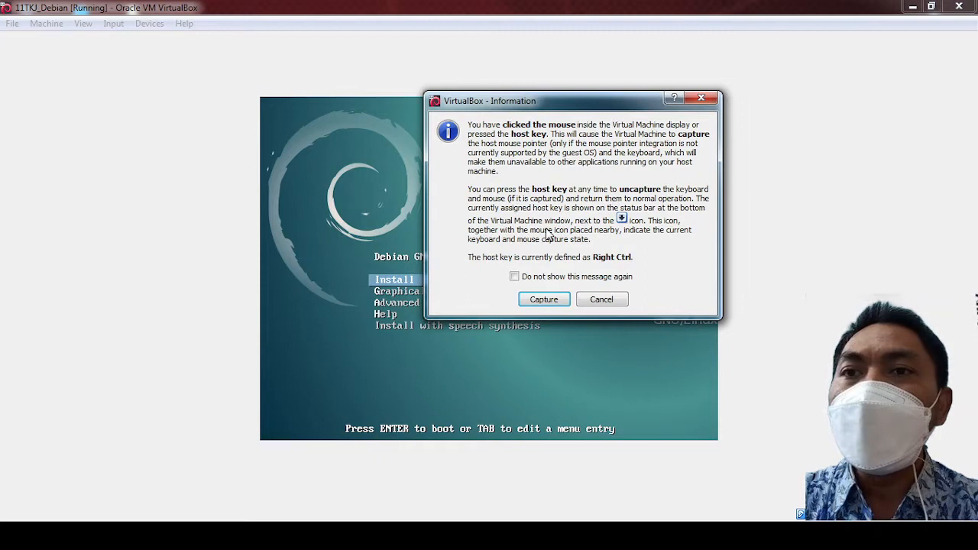
click(603, 300)
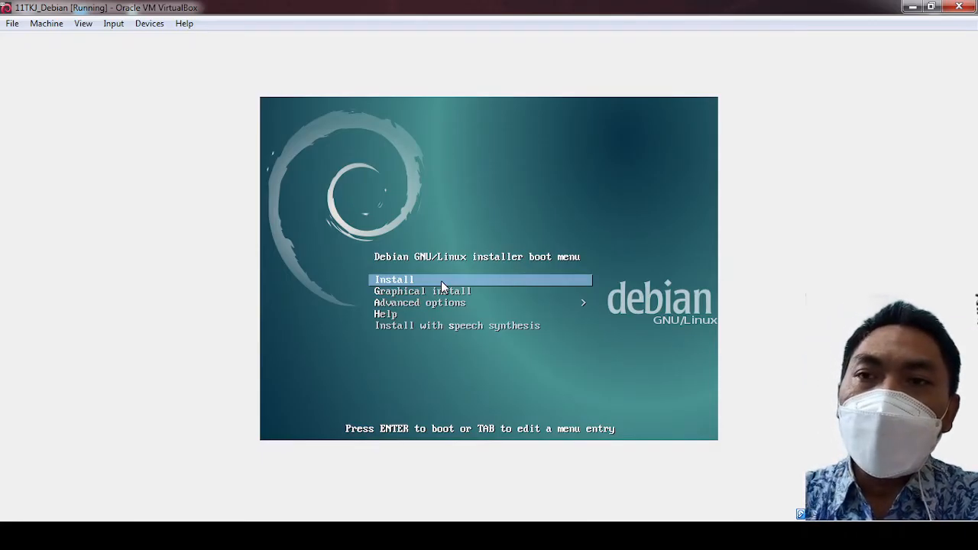
Step: Browse the Debian installer boot menu entries and start the Install option
key(Down)
key(Up)
key(Down)
key(Down)
key(Down)
key(Down)
key(Up)
key(Up)
key(Up)
key(Up)
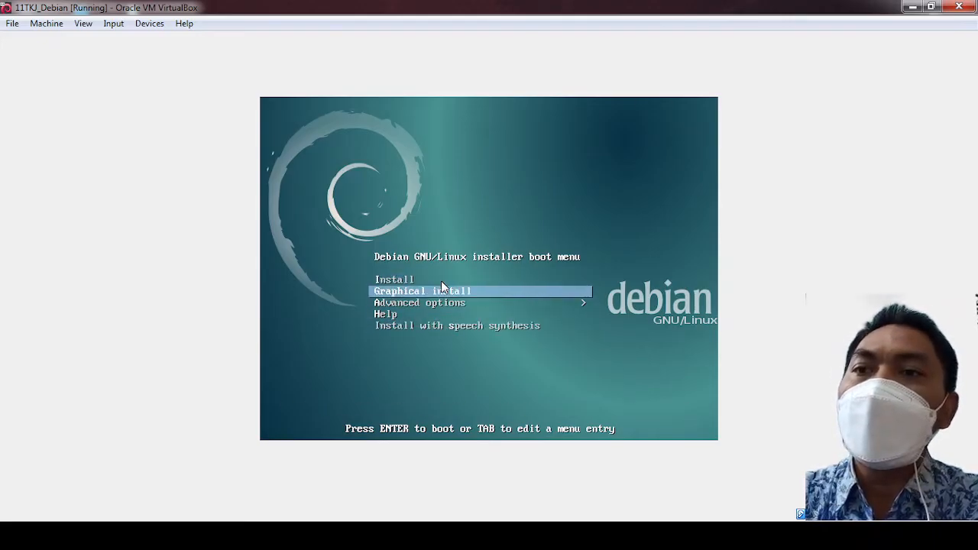
key(Down)
key(Up)
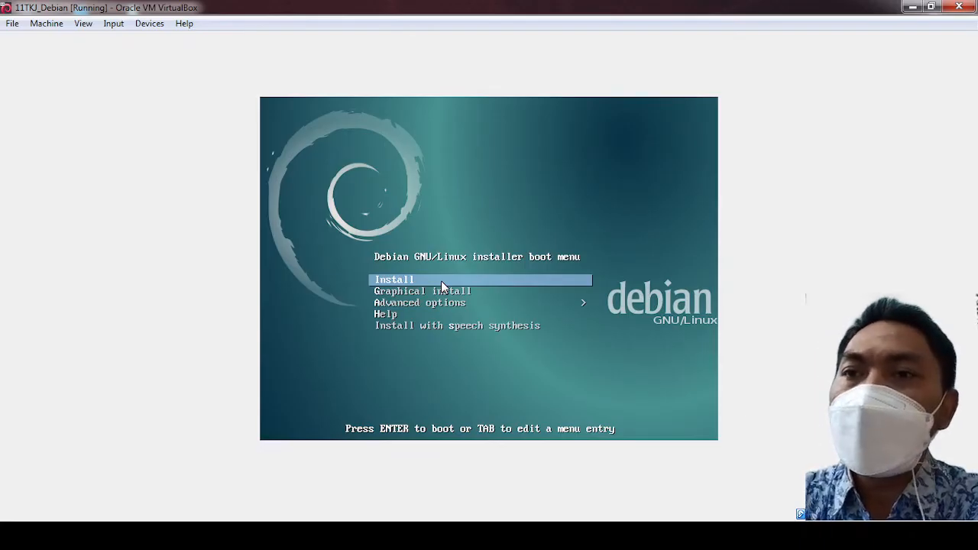
key(Return)
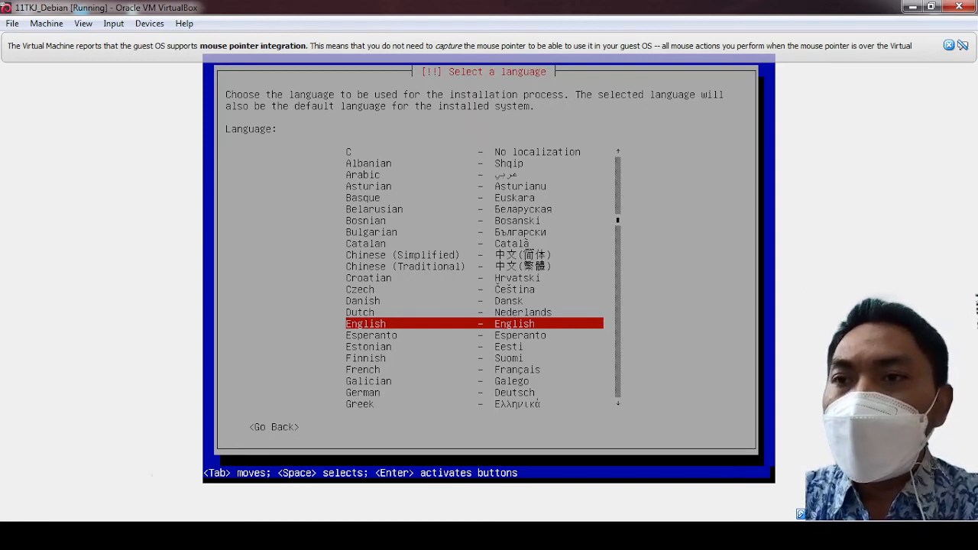
Step: Choose English as the installation language and "other" as the country, territory or area
key(Return)
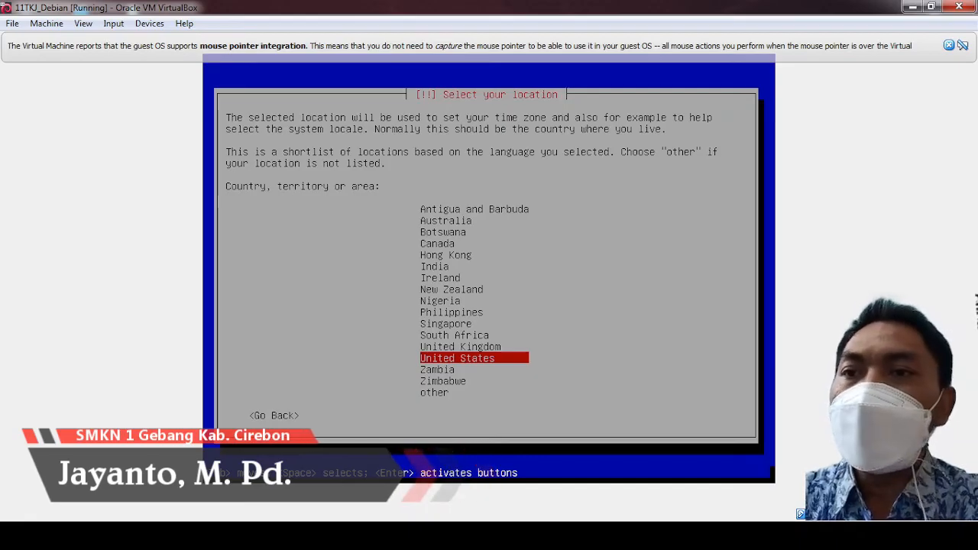
key(Down)
key(Down)
key(Down)
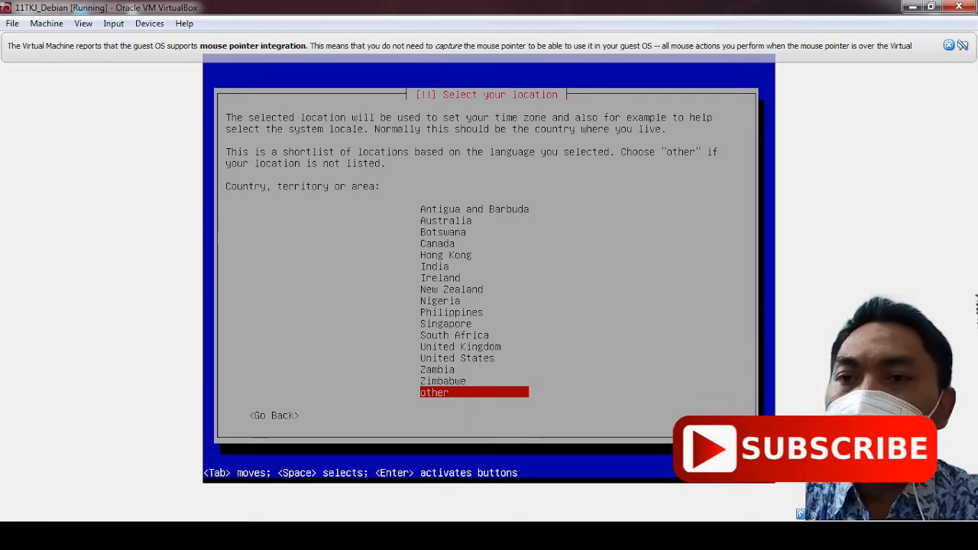
key(Return)
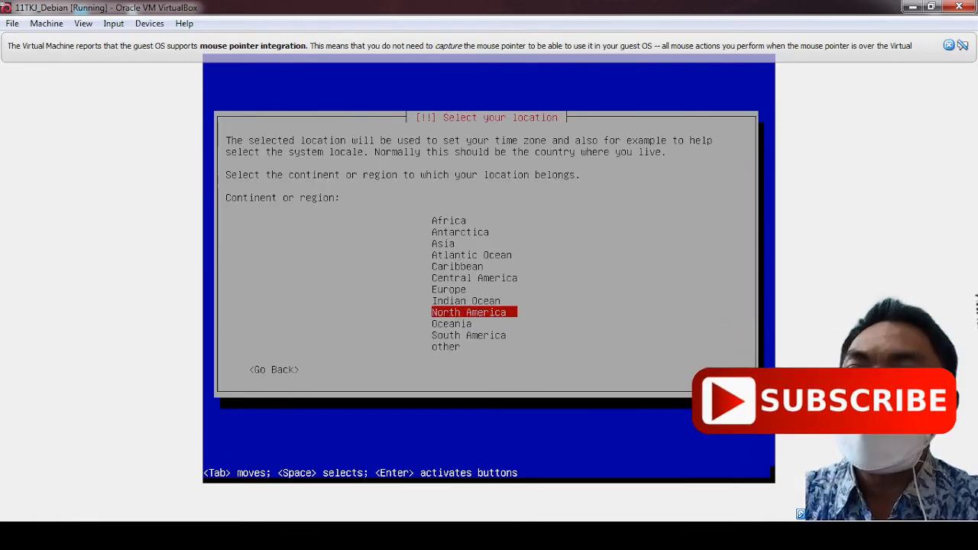
Step: Select Asia as the continent or region for the installation location
key(Up)
key(Up)
key(Up)
key(Up)
key(Up)
key(Up)
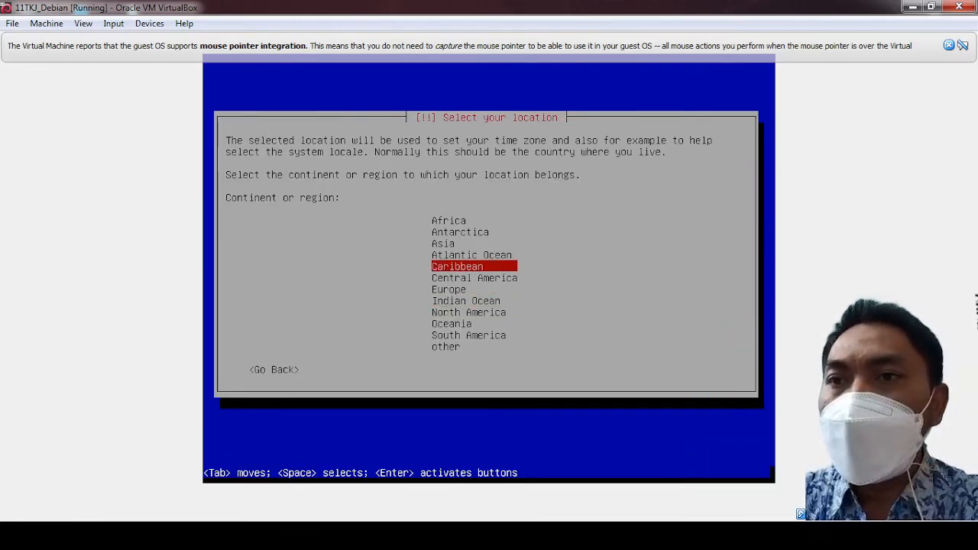
key(Return)
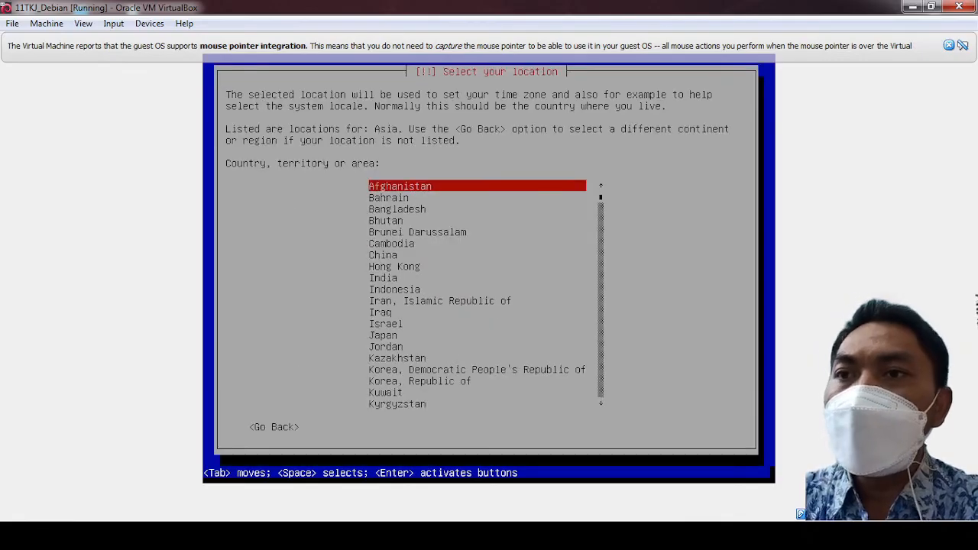
Step: Select Indonesia as the country for the installation location
key(Down)
key(Down)
key(Down)
key(Down)
key(Down)
key(Down)
key(Down)
key(Down)
key(Down)
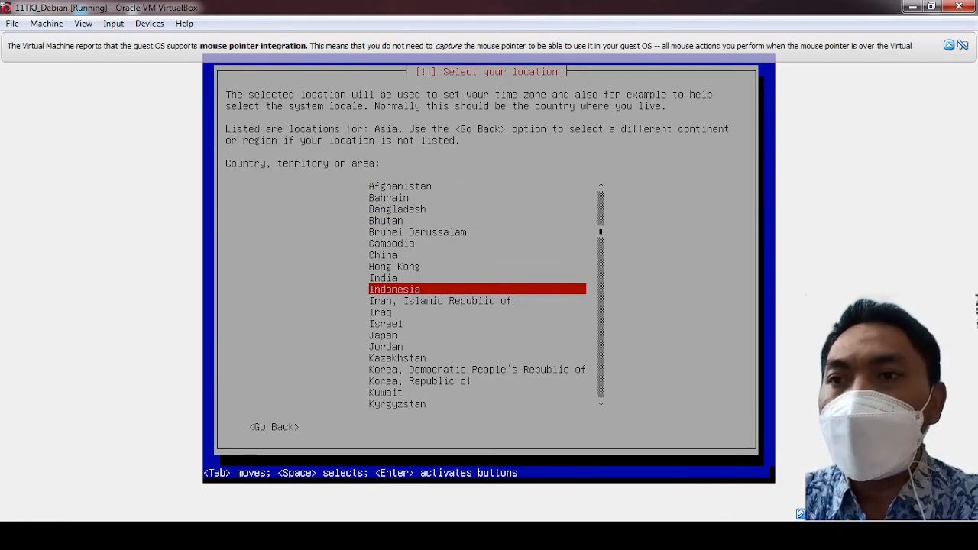
key(Return)
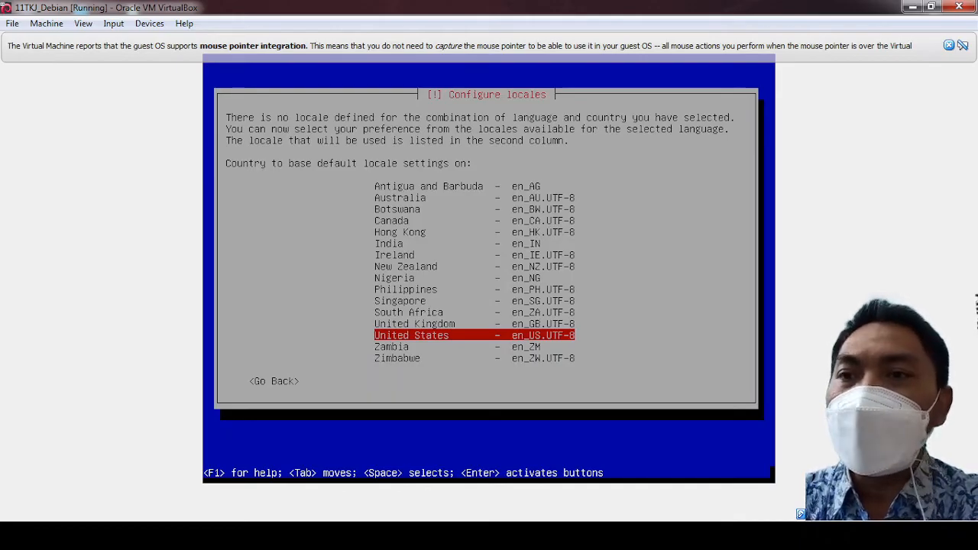
Step: Base the default locale on United States (en_US.UTF-8) and choose the American English keymap
key(Return)
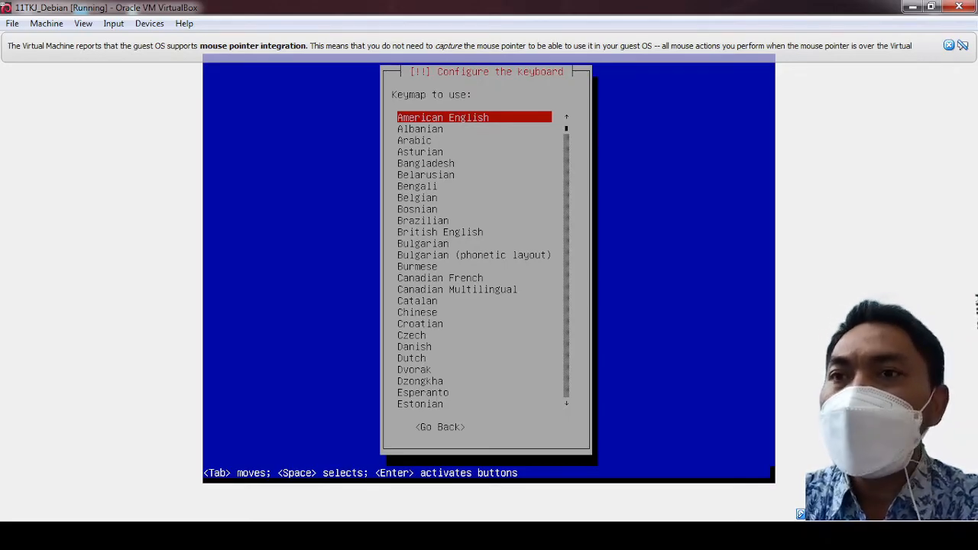
key(Return)
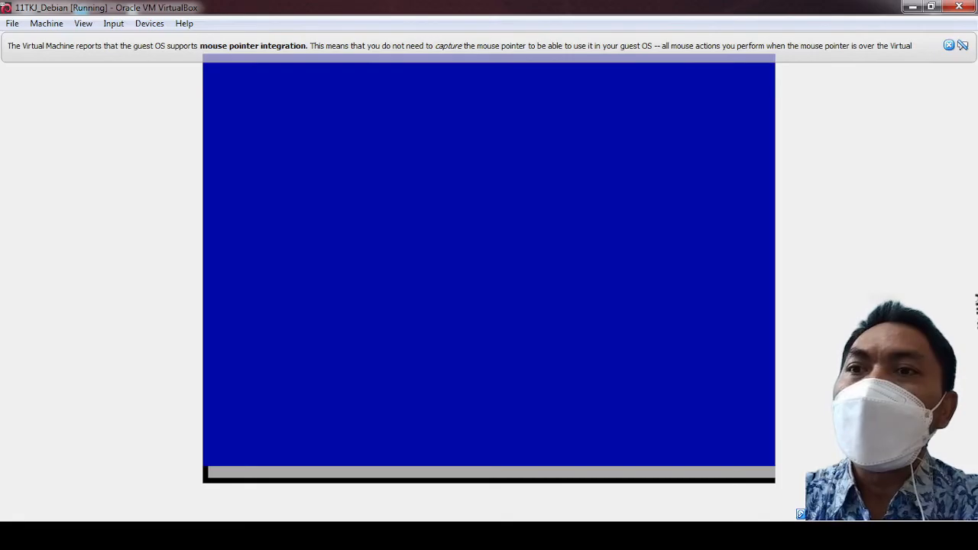
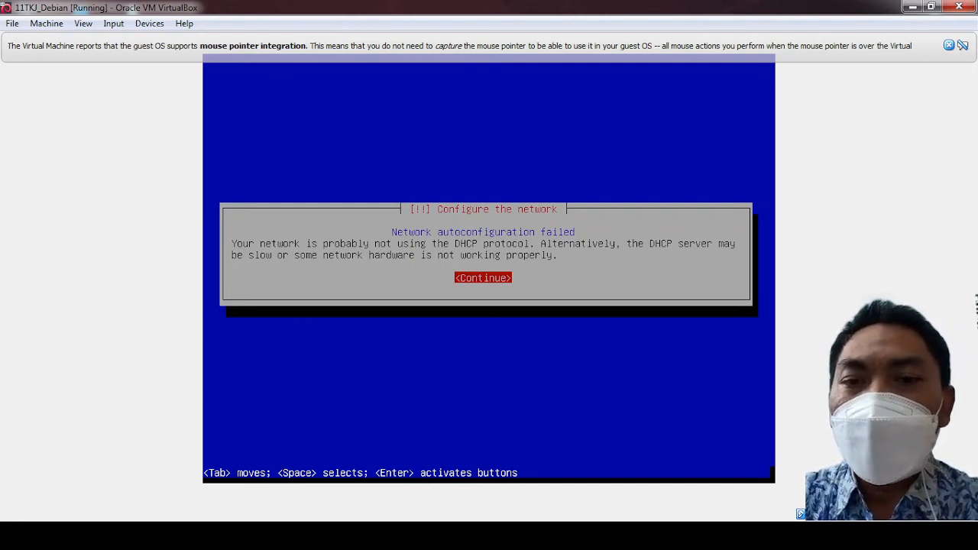
Step: Dismiss the network autoconfiguration message and choose not to configure the network at this time
key(Return)
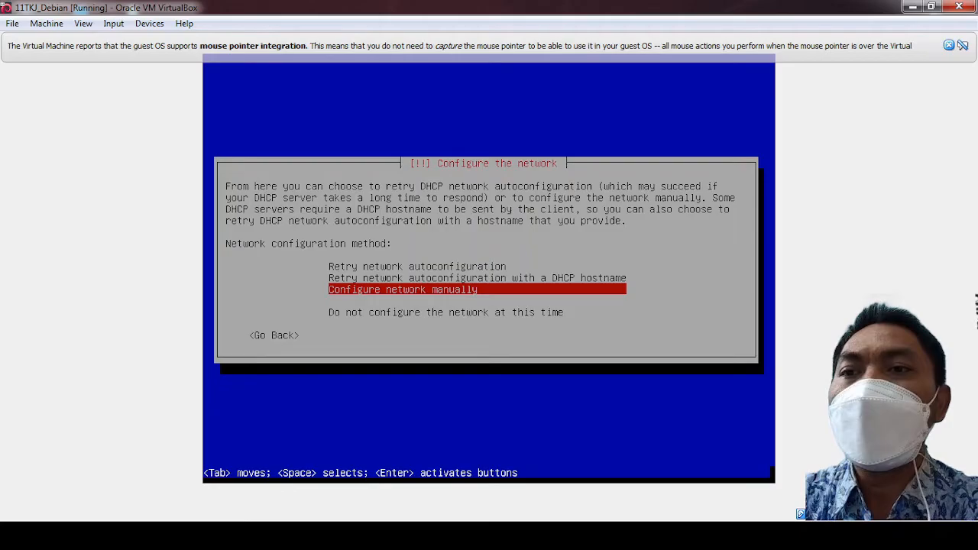
key(Down)
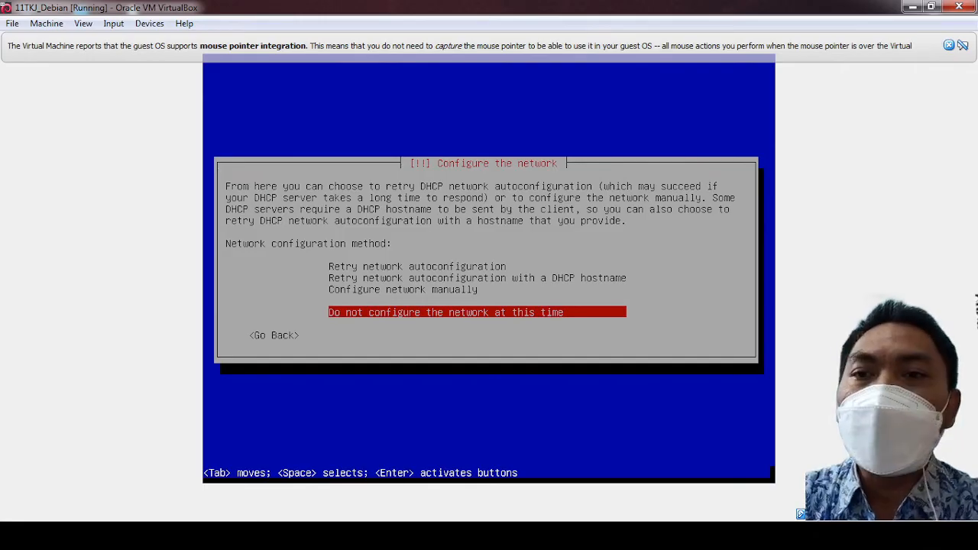
key(Return)
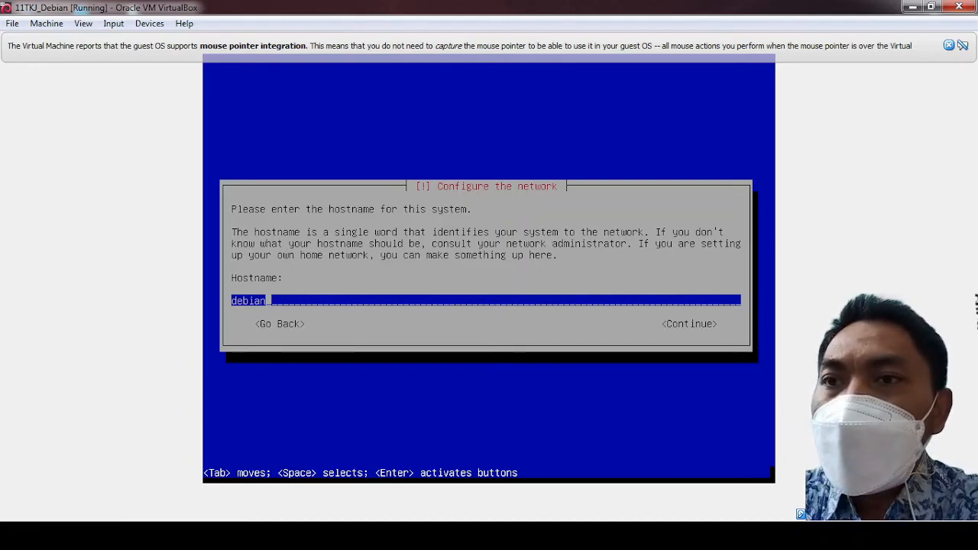
Step: Replace the default hostname with 11tkj and continue
key(BackSpace)
key(BackSpace)
key(BackSpace)
key(BackSpace)
key(BackSpace)
key(BackSpace)
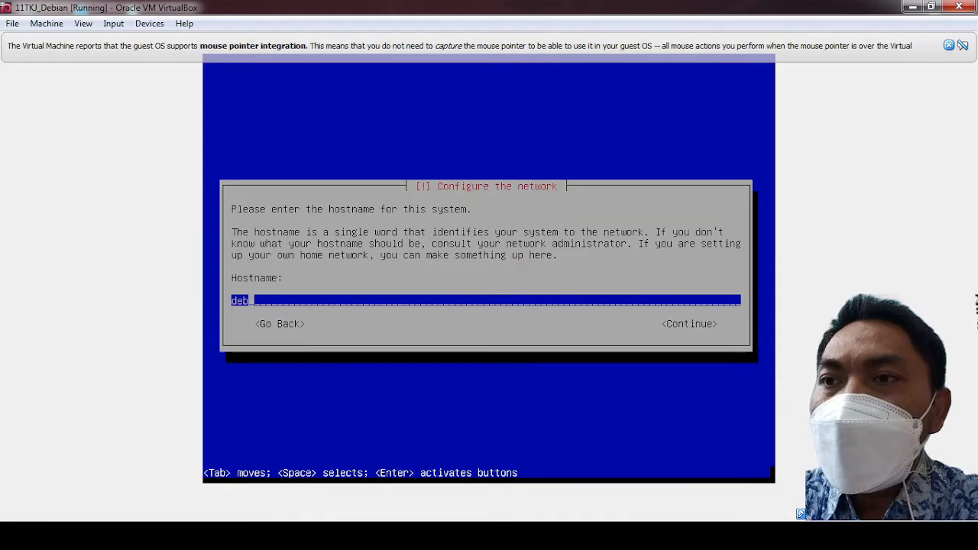
text(11tkj)
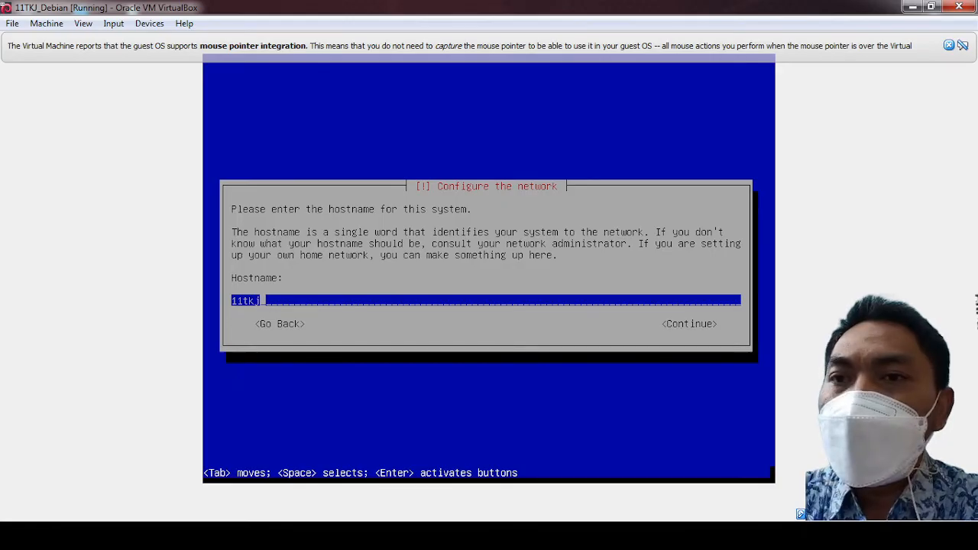
key(Return)
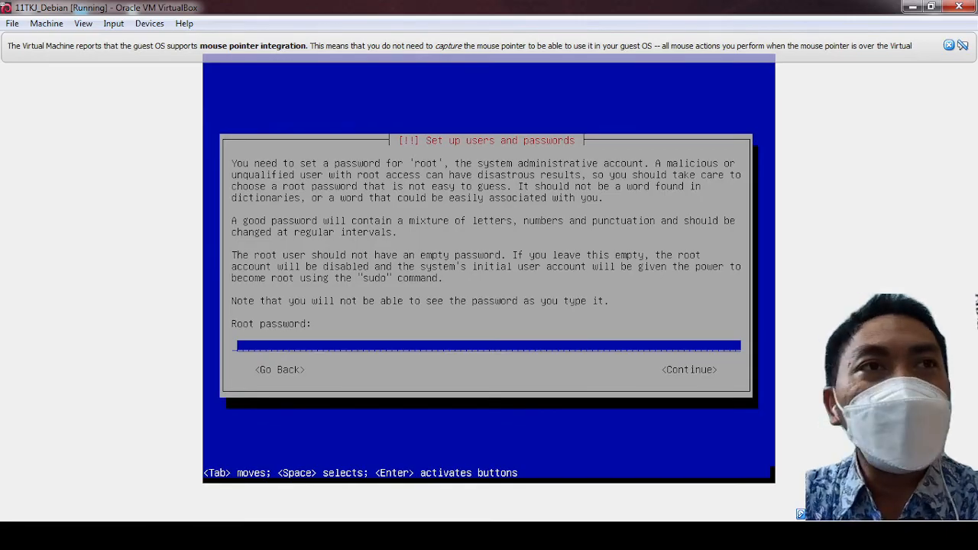
Step: Enter the root password and re-enter it for verification
text(*)
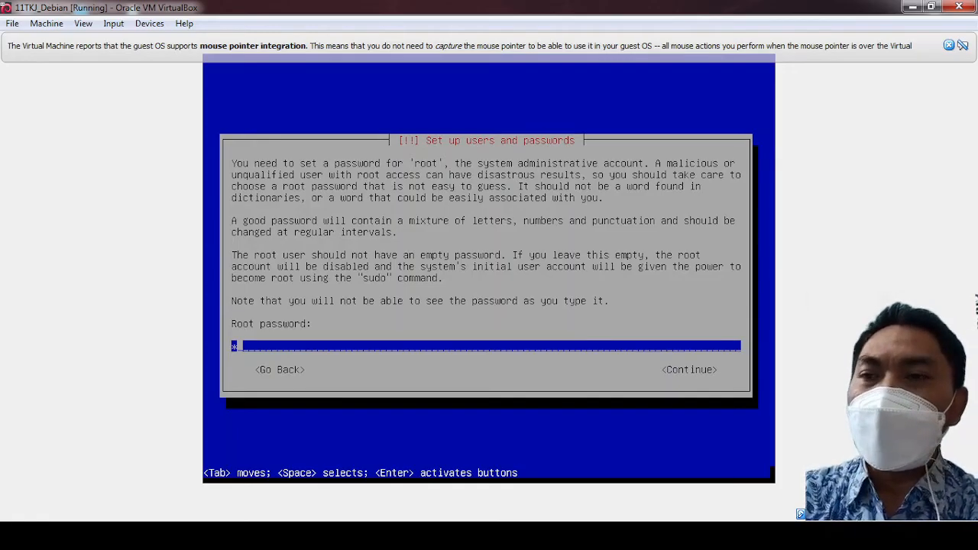
key(Return)
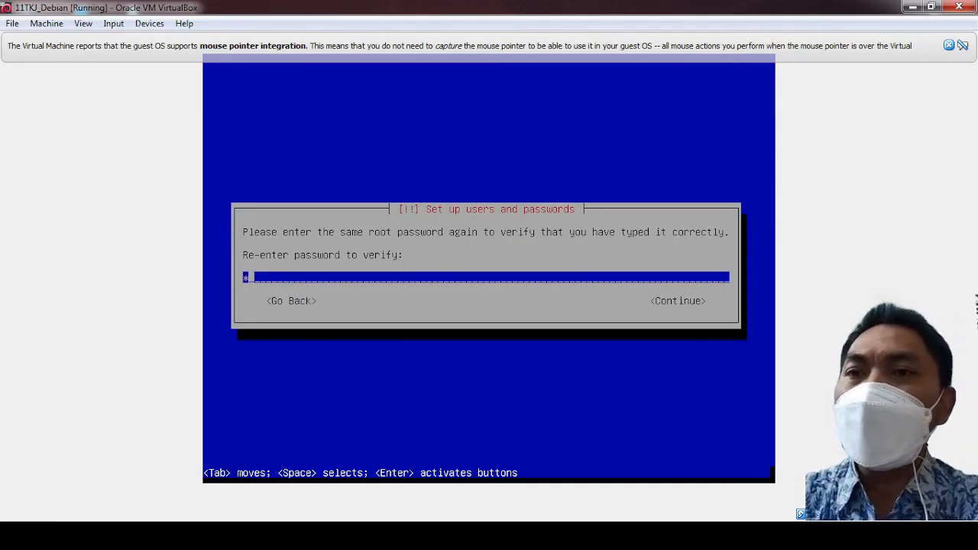
key(Return)
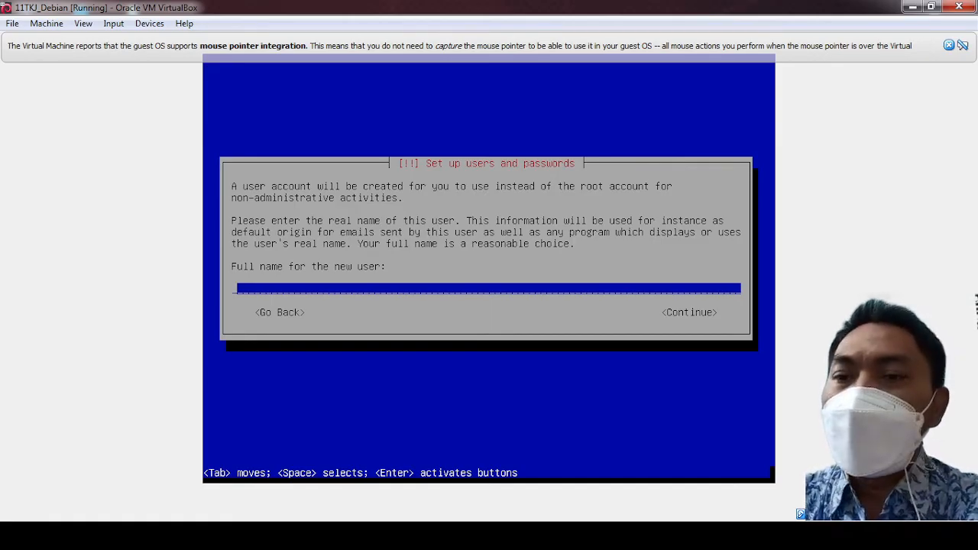
Step: Enter the new user's full name and accept the suggested account username
text(Jayanto)
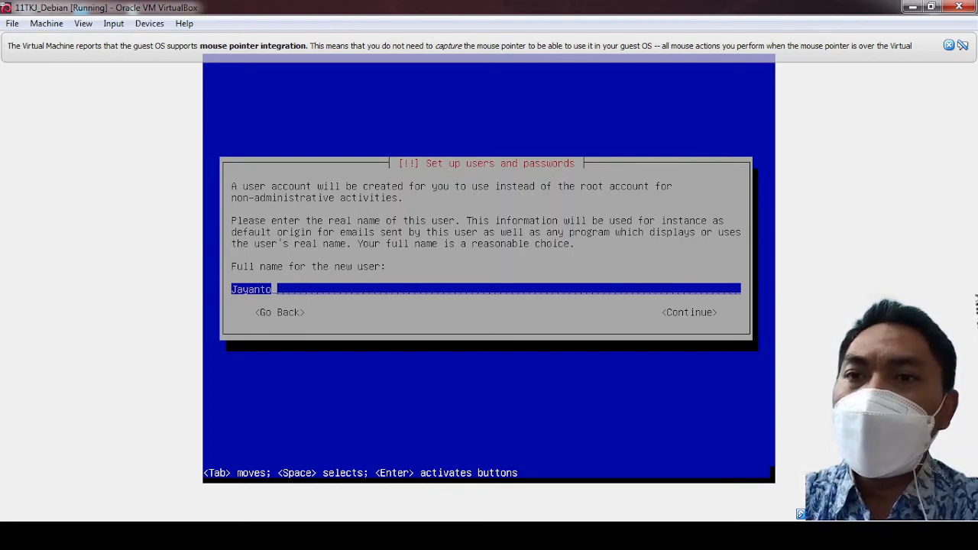
key(Return)
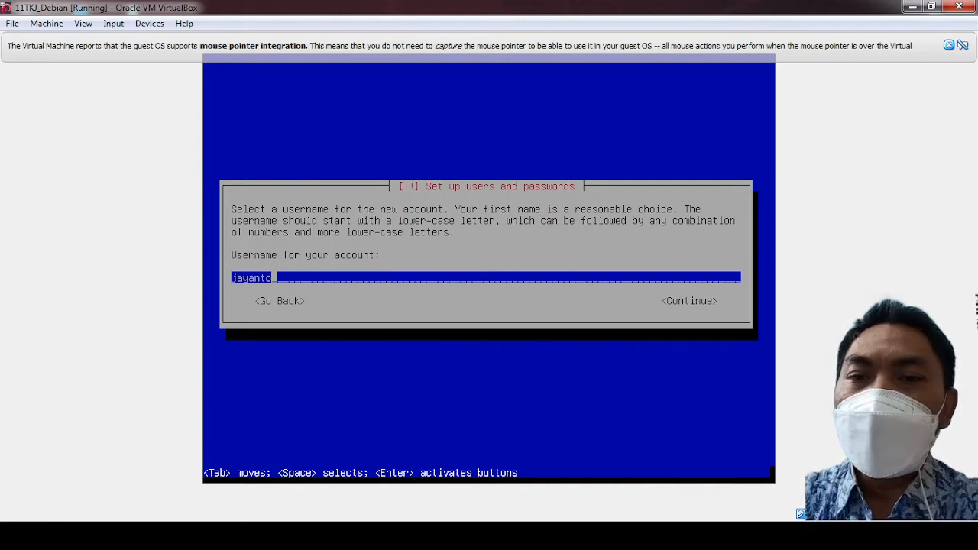
key(Return)
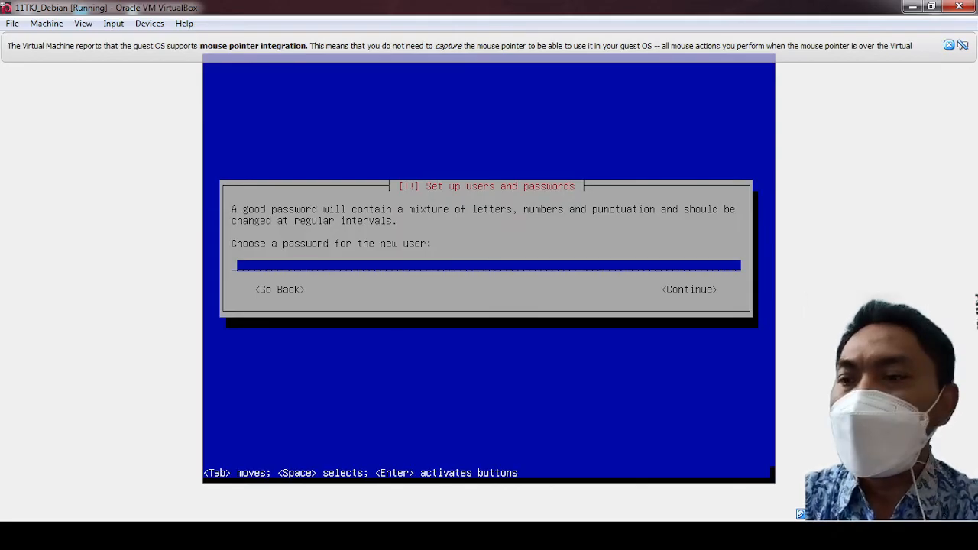
Step: Enter a password for the new user account and re-enter it for verification
text(1)
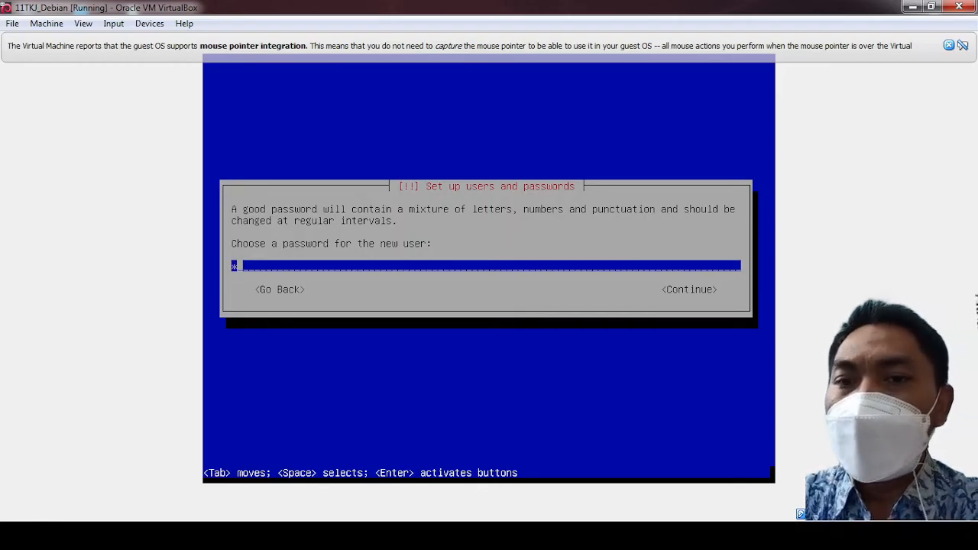
key(Return)
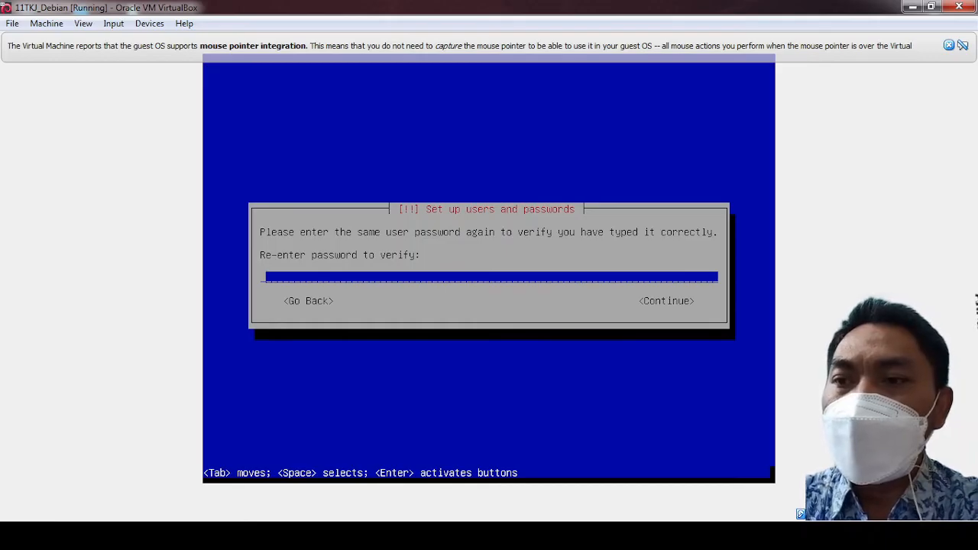
text(1)
key(Return)
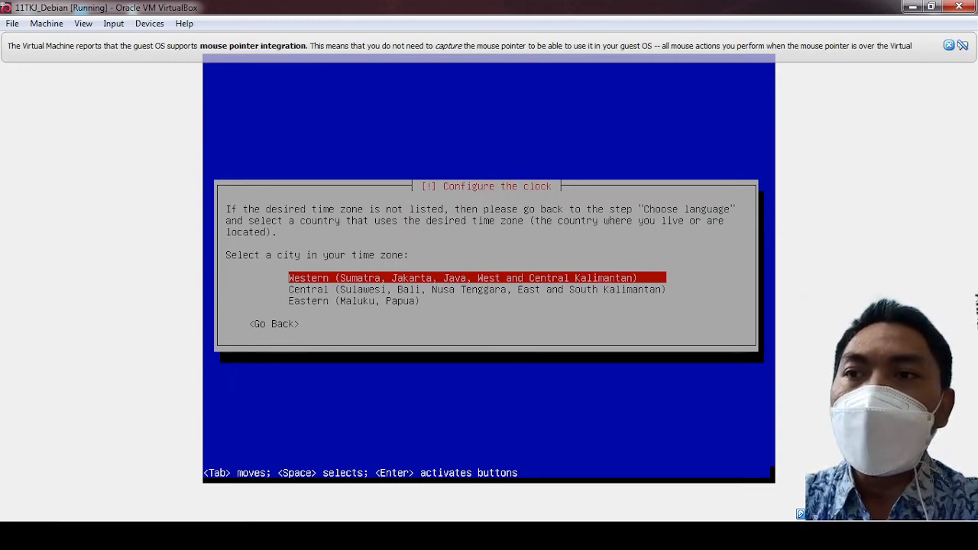
Step: Select the Western (Sumatra, Jakarta, Java, West and Central Kalimantan) time zone and the "Guided - use entire disk" partitioning method
key(Return)
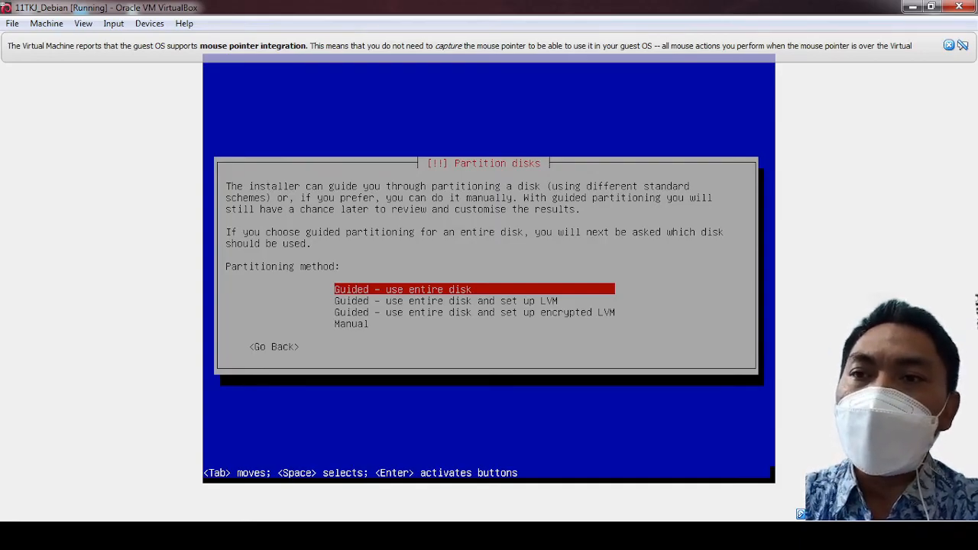
key(Down)
key(Up)
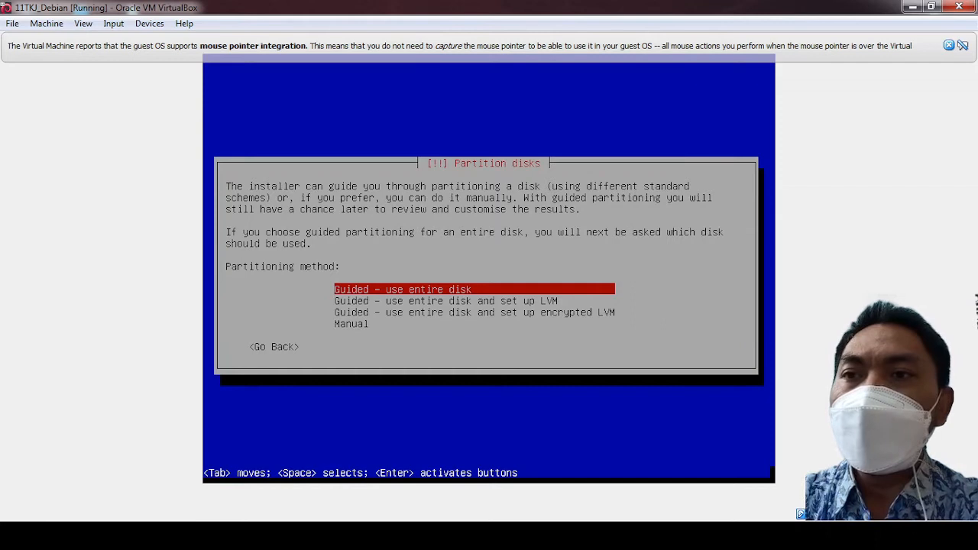
key(Return)
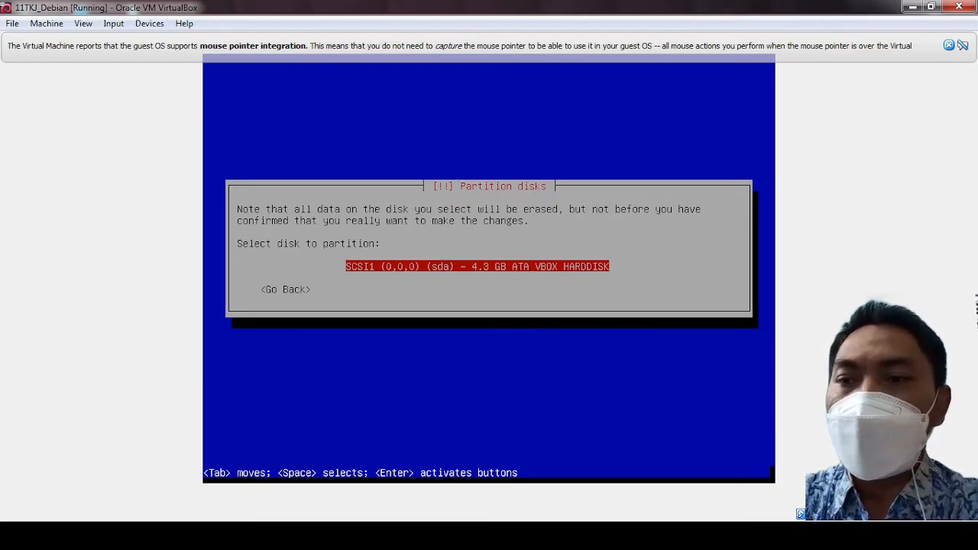
Step: Partition the SCSI1 (sda) disk with all files in one partition and write the changes to disk
key(Return)
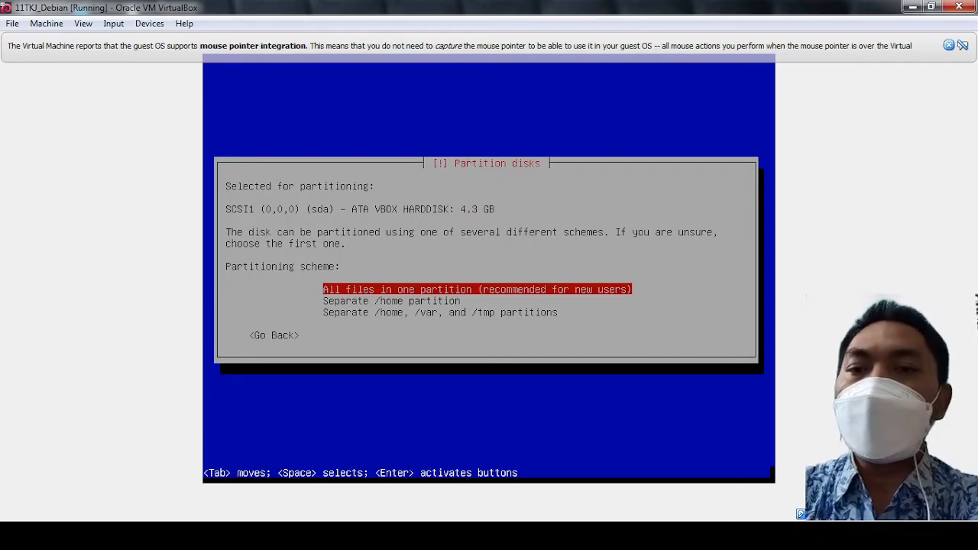
key(Return)
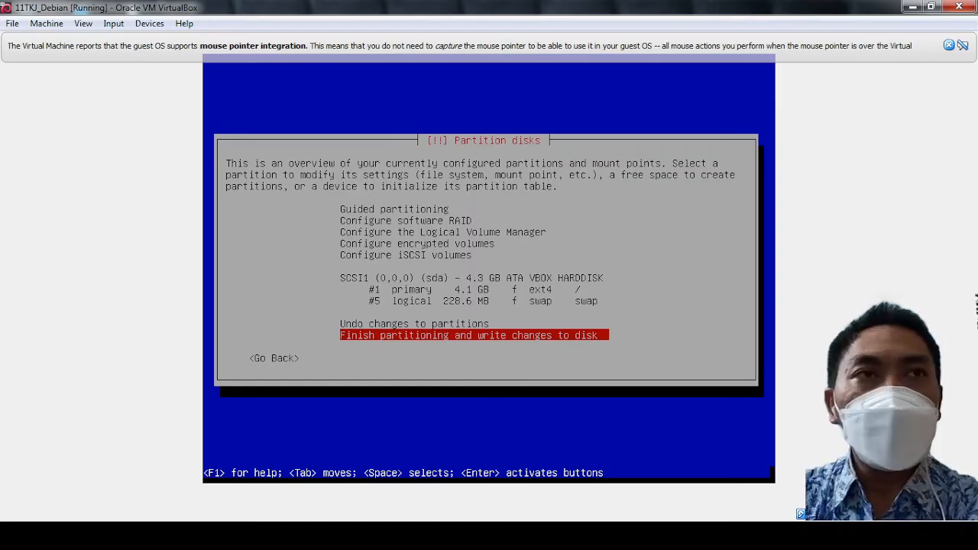
key(Return)
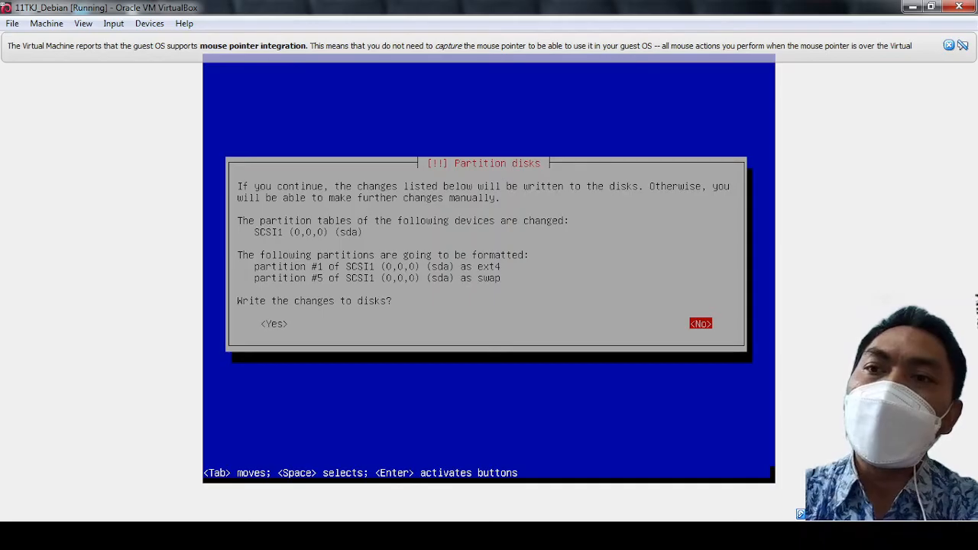
key(Tab)
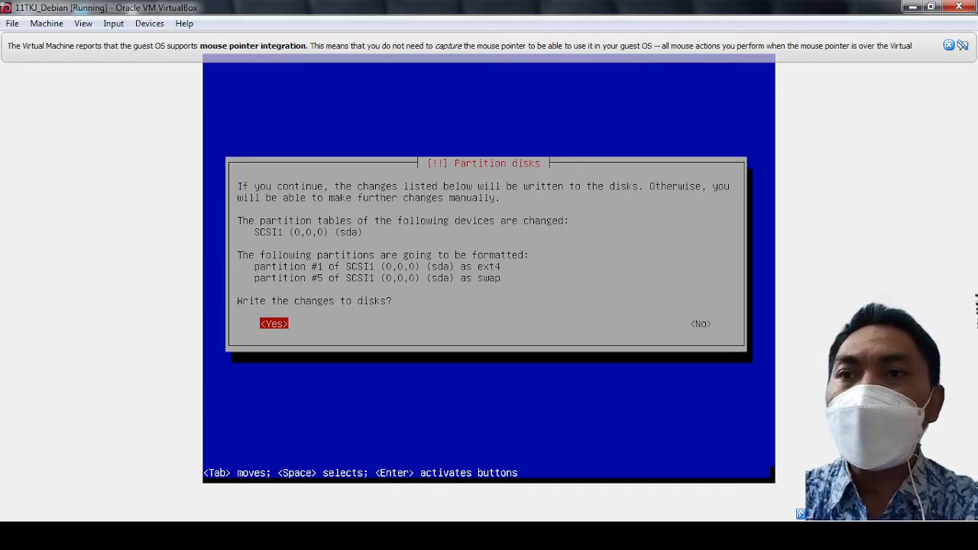
key(Return)
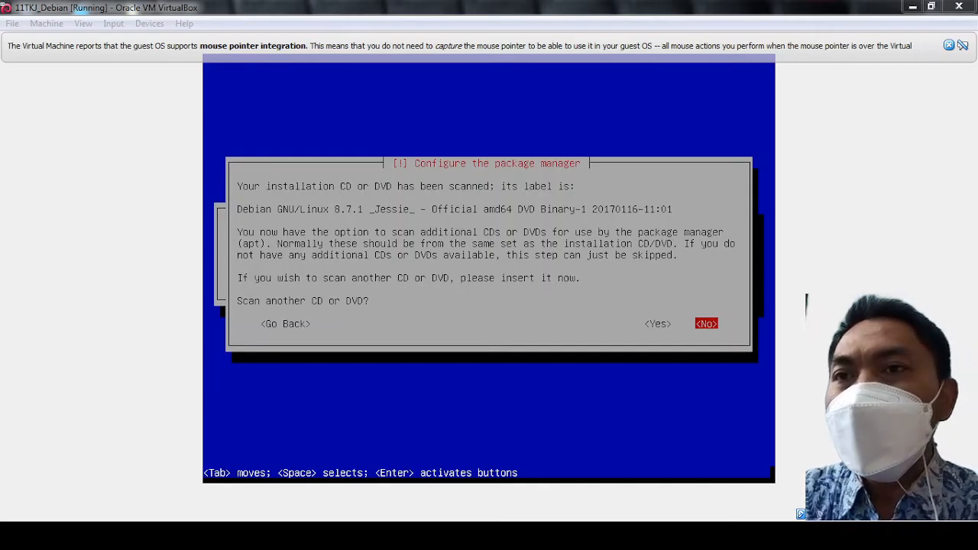
Step: Decline scanning another CD or DVD and decline using a network mirror for the package manager
key(Return)
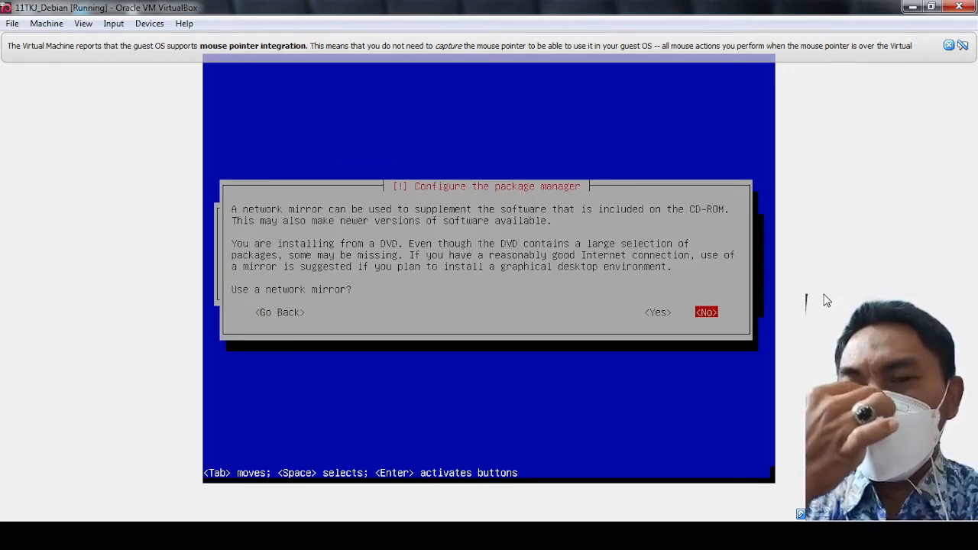
key(Return)
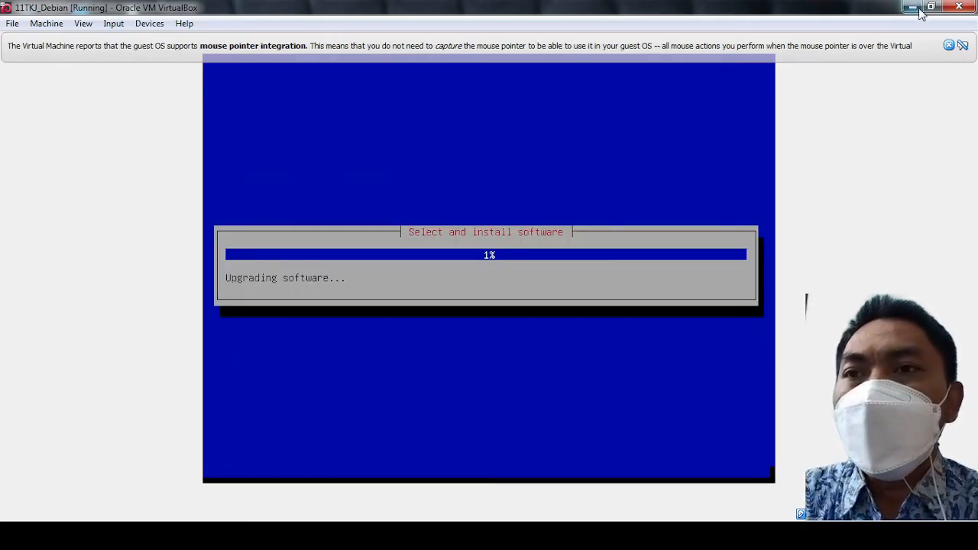
Step: Close the mouse pointer integration notice and decline participation in the package usage survey
click(948, 46)
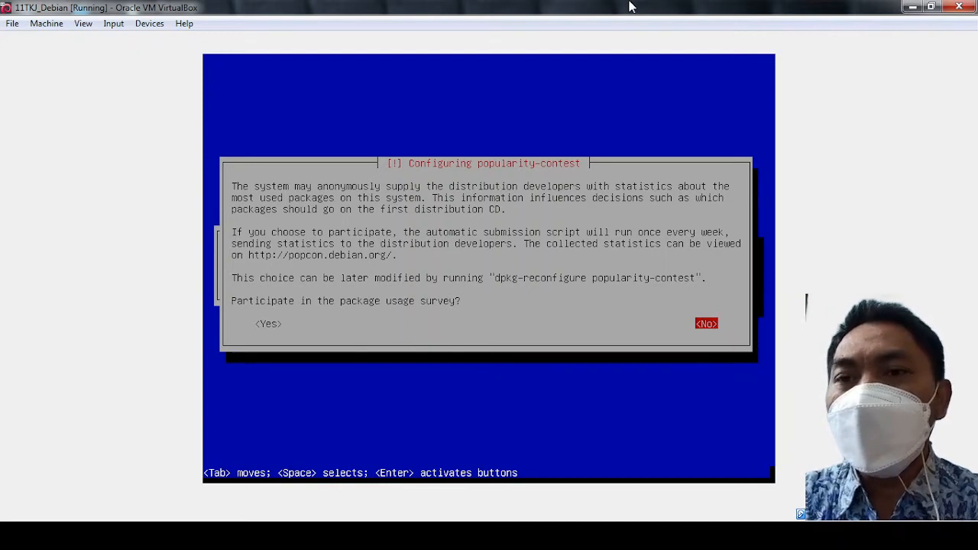
key(Return)
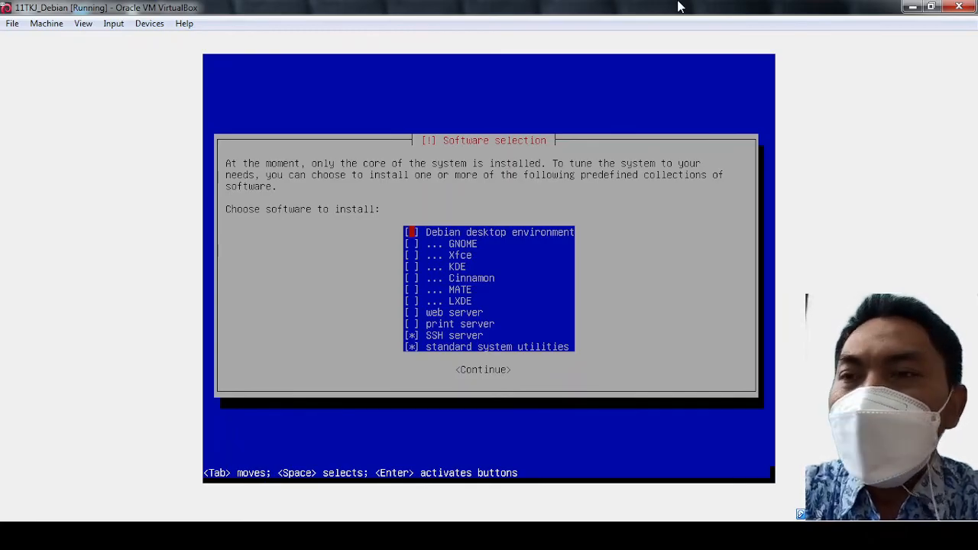
Step: Deselect SSH server in the software selection, keep only standard system utilities and start installing the software
key(Down)
key(Down)
key(Down)
key(Down)
key(Down)
key(Down)
key(Down)
key(Down)
key(Down)
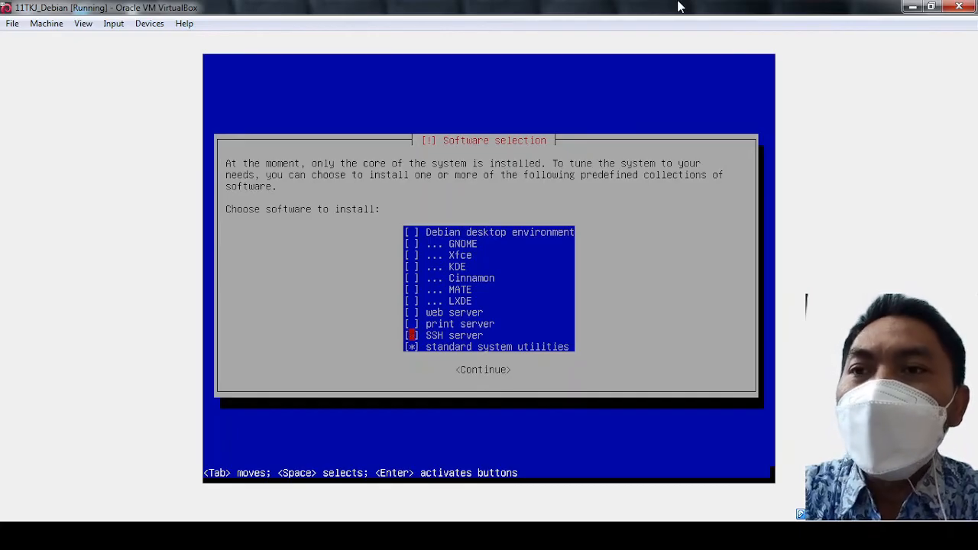
key(Down)
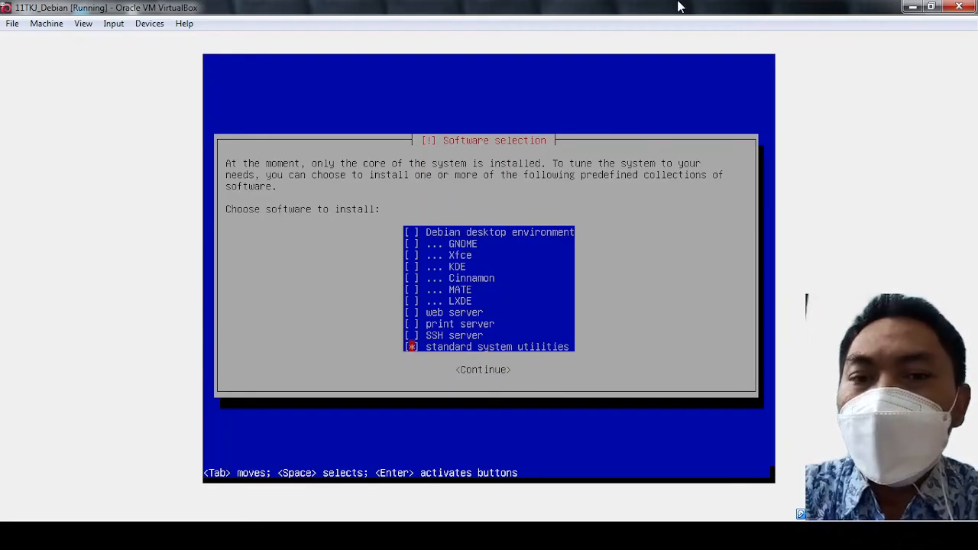
key(Return)
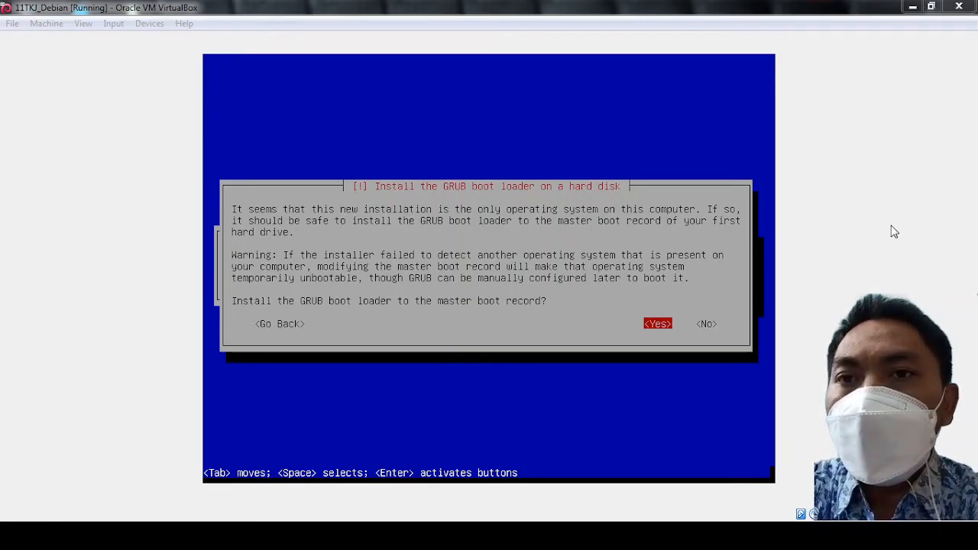
Step: Install the GRUB boot loader to the master boot record on /dev/sda, then finish the installation and reboot into the new system
key(Return)
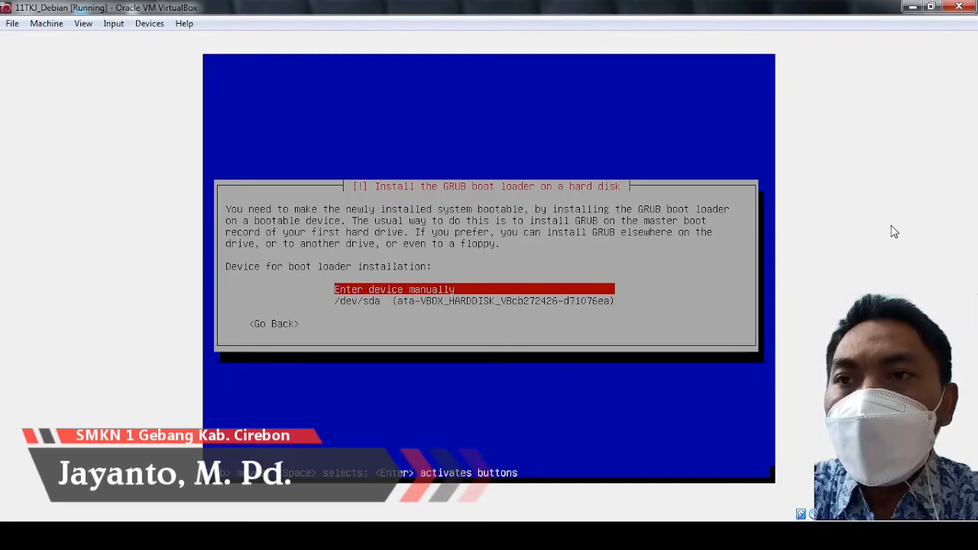
key(Down)
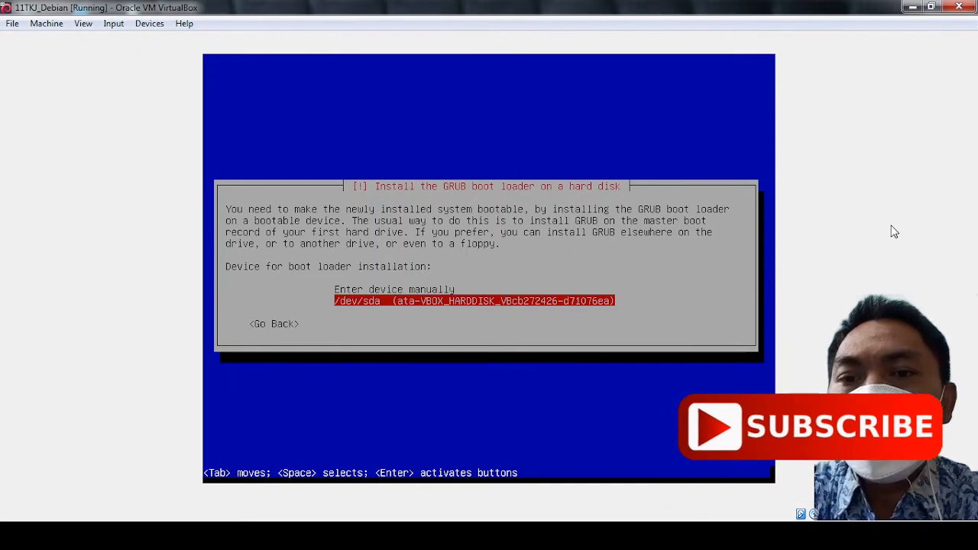
key(Return)
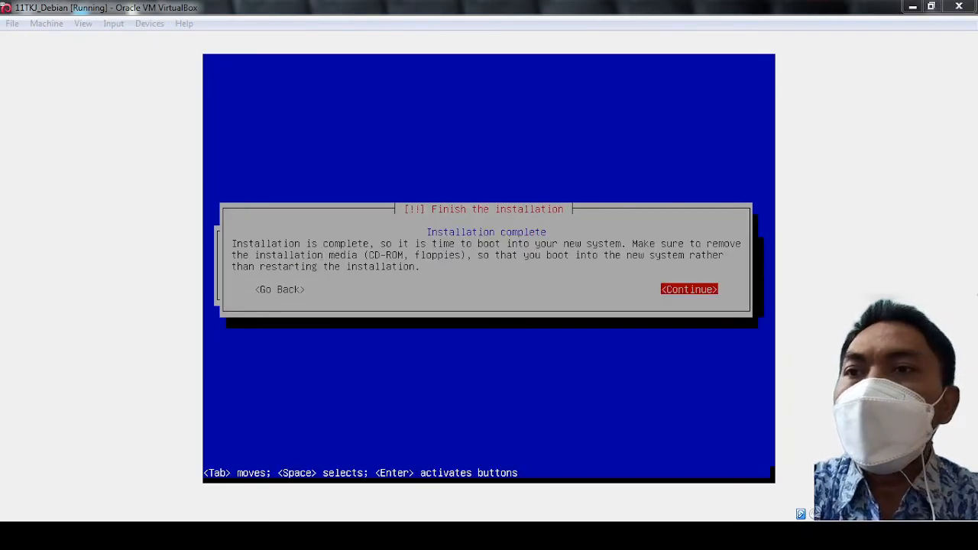
click(780, 195)
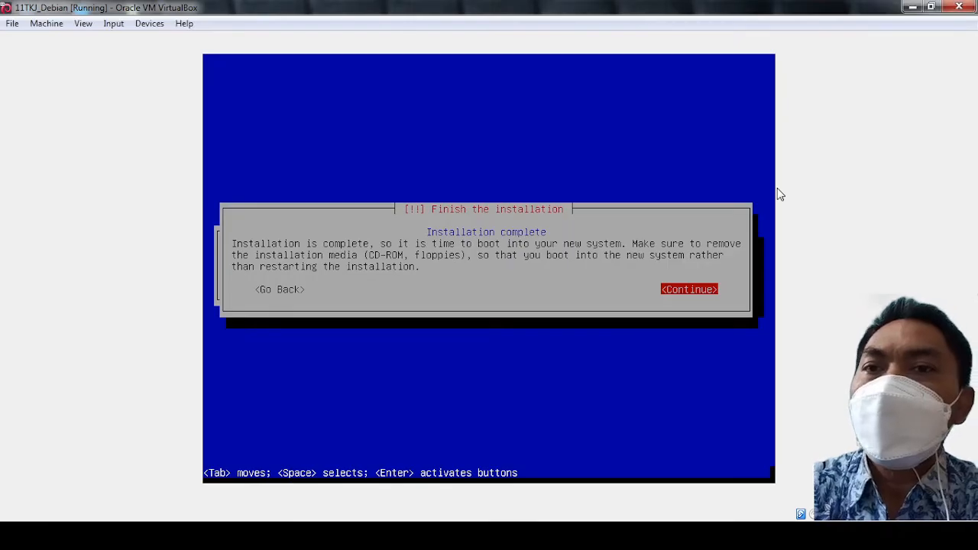
key(Return)
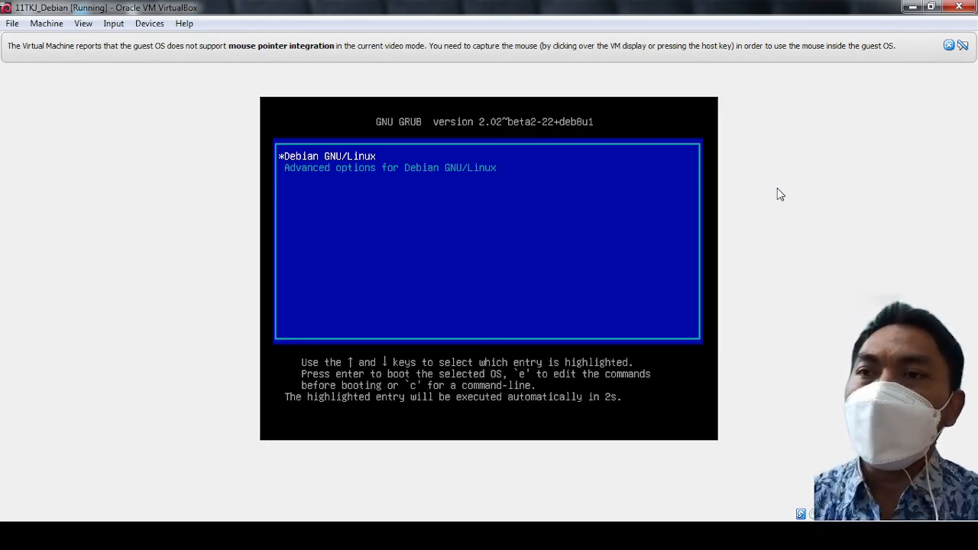
Step: Boot the Debian GNU/Linux entry from the GRUB menu and dismiss the mouse pointer integration notice
key(Down)
key(Up)
key(Down)
key(Up)
key(Down)
key(Up)
key(Down)
key(Up)
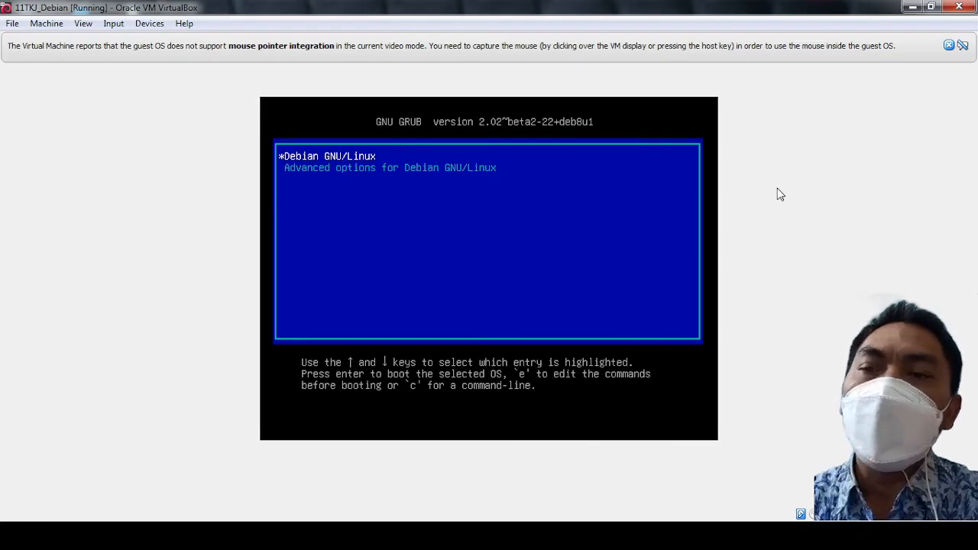
key(Down)
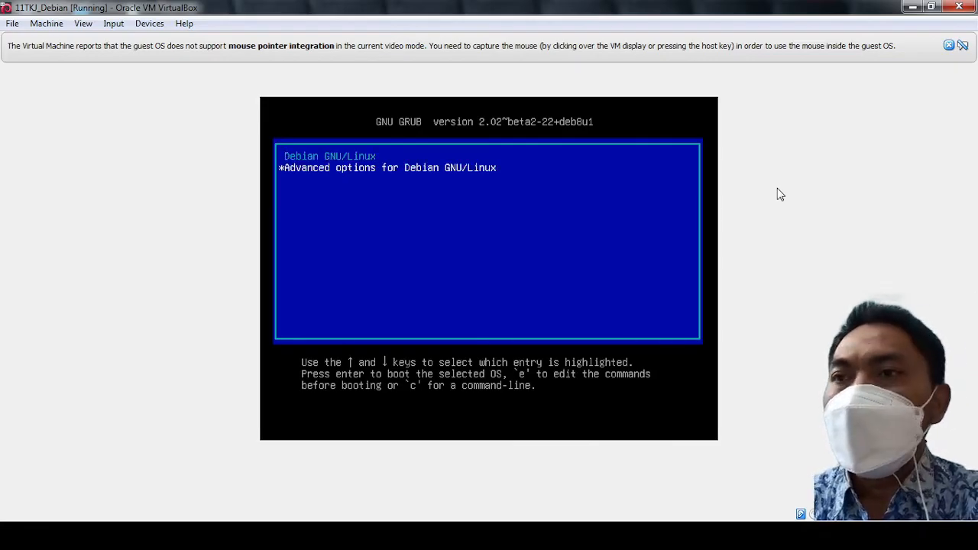
key(Up)
key(Down)
key(Up)
key(Down)
key(Up)
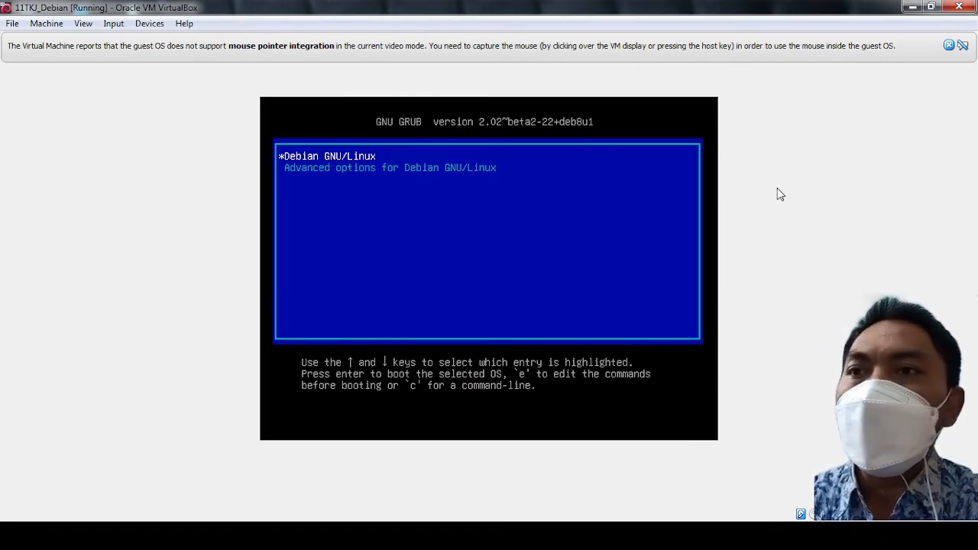
key(Return)
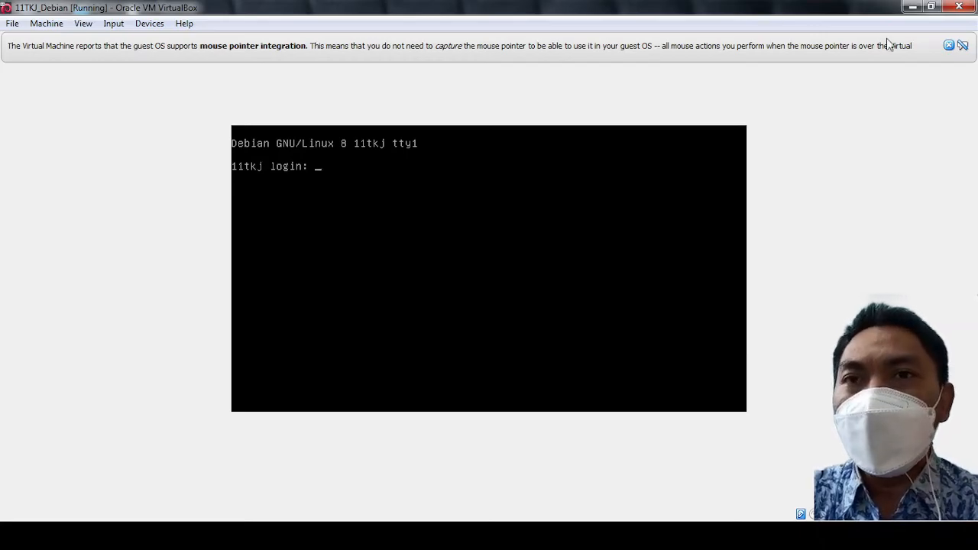
click(948, 45)
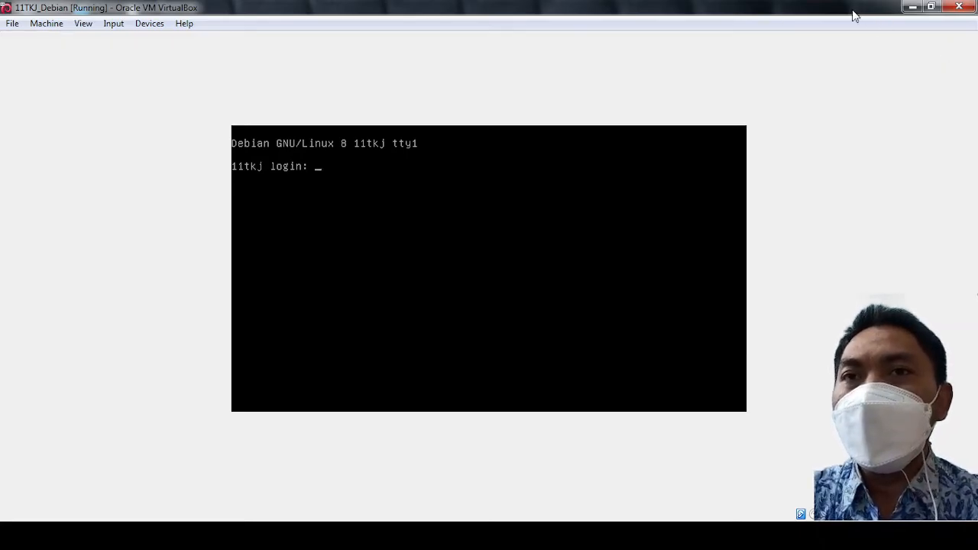
click(932, 7)
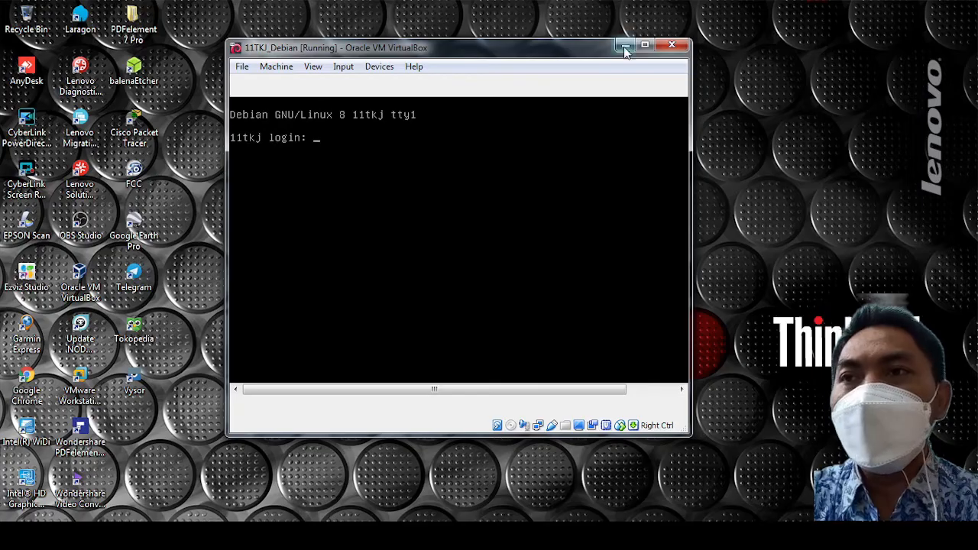
mouse_move(544, 56)
mouse_down()
mouse_move(563, 95)
mouse_move(594, 70)
mouse_move(563, 76)
mouse_move(539, 66)
mouse_move(559, 59)
mouse_up()
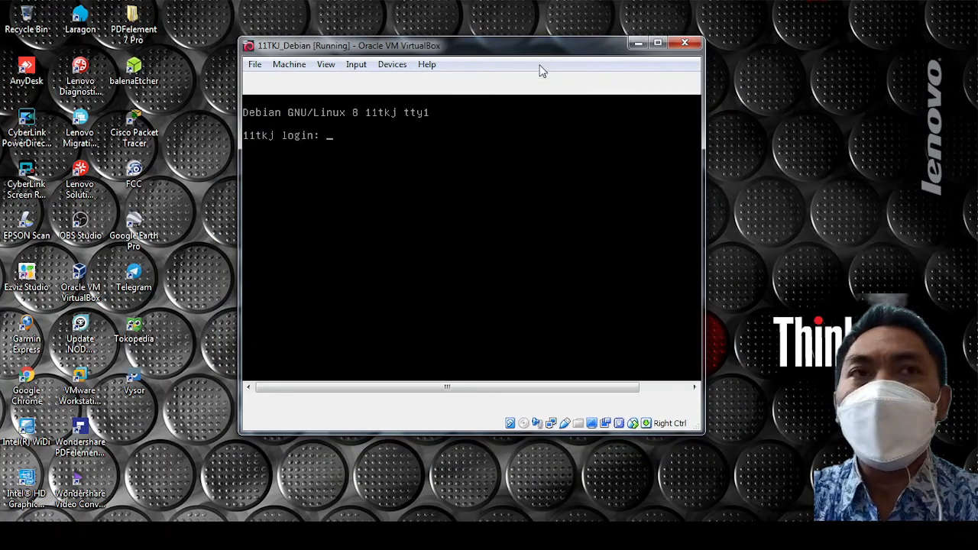
click(657, 42)
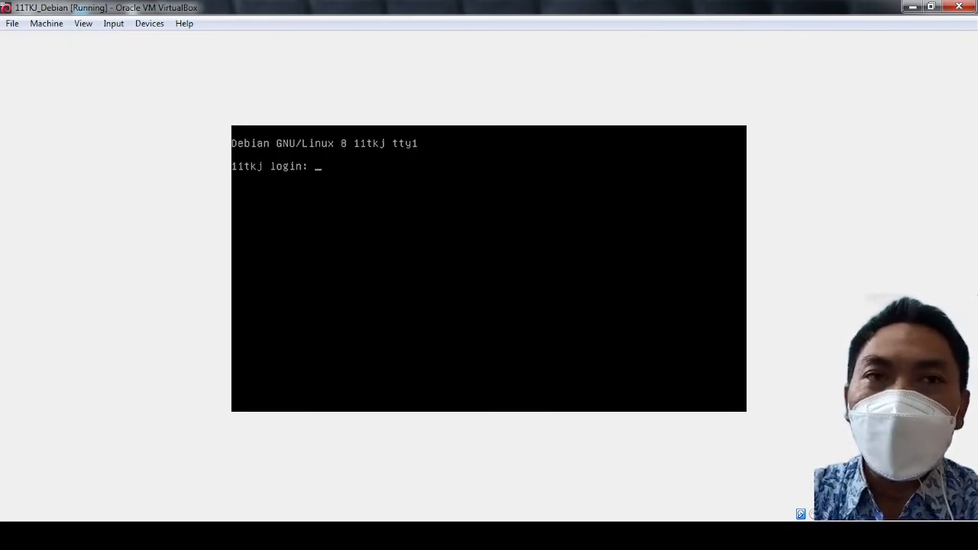
Step: Log in at the 11tkj console with the regular user's login name and account password
text(ayanto)
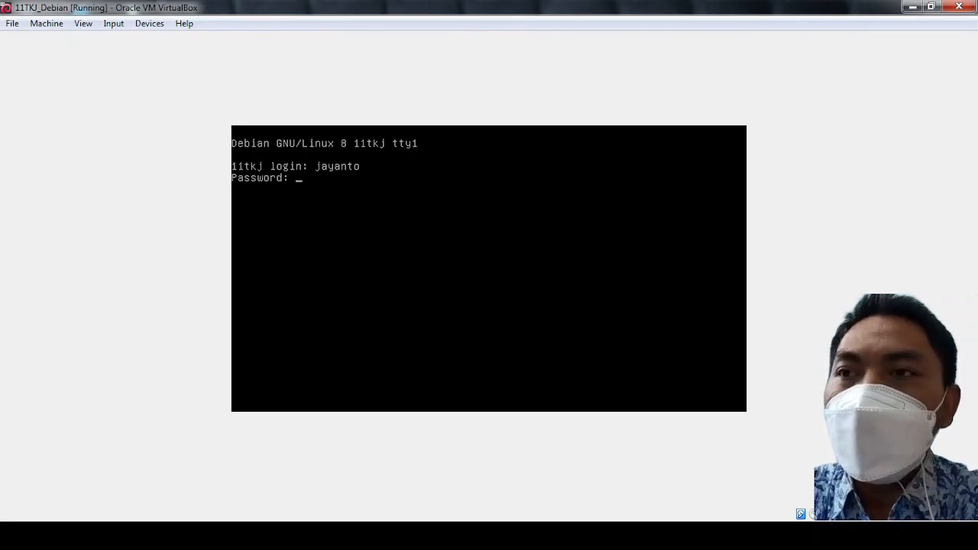
key(Return)
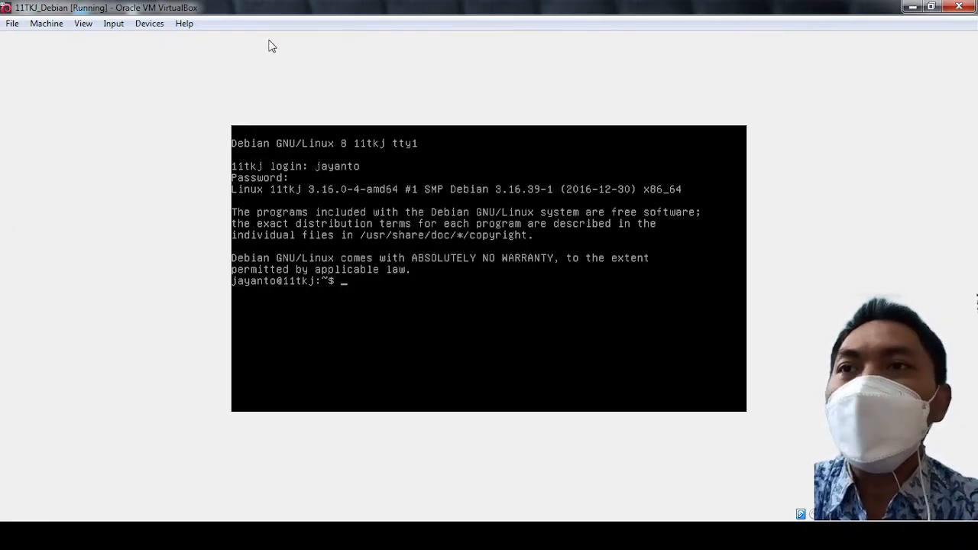
click(959, 7)
click(492, 282)
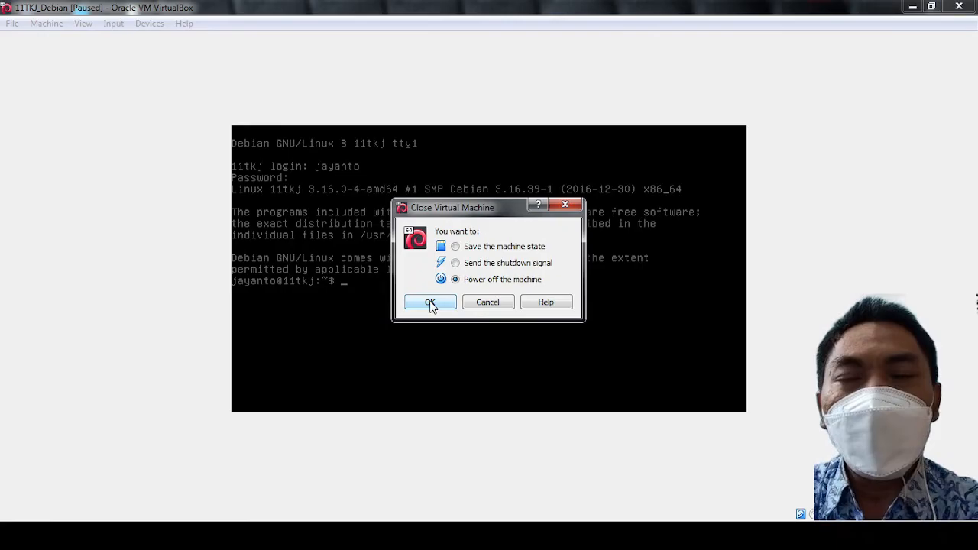
click(487, 304)
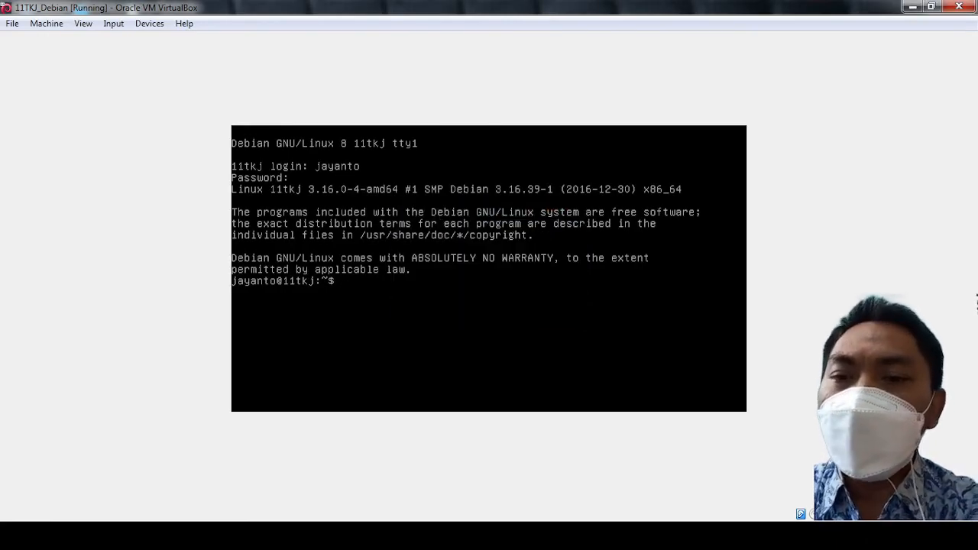
Step: Switch to the root account with su and enter the root password
text(su)
key(Return)
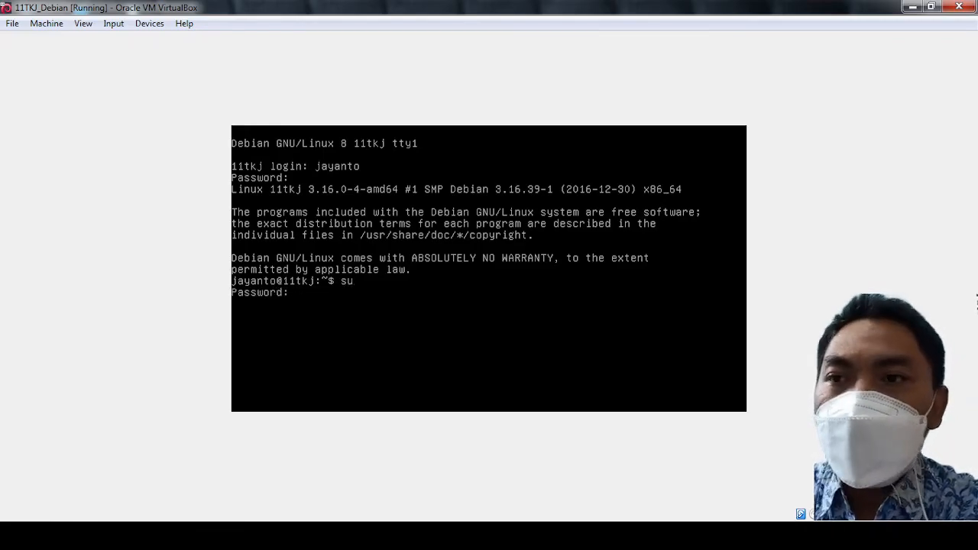
key(Return)
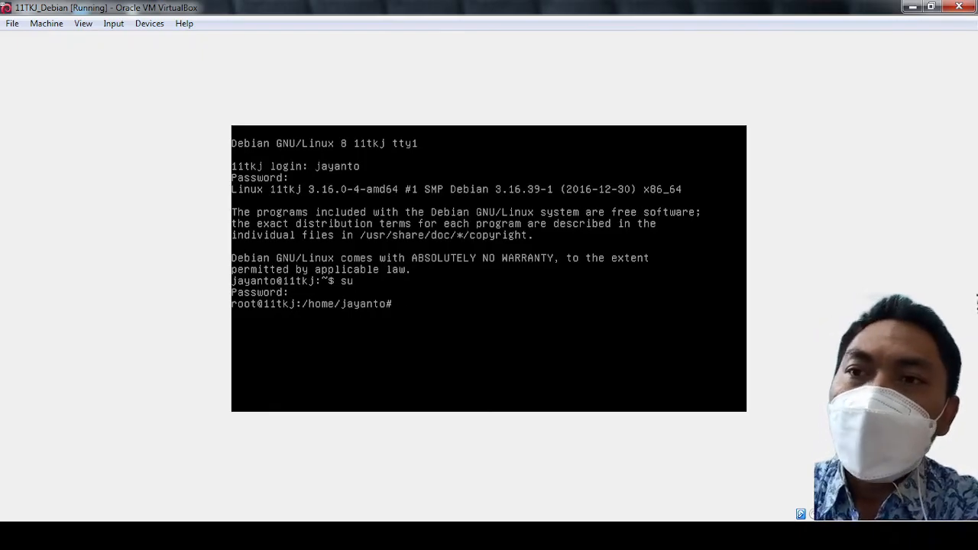
Step: Shut down the Debian virtual machine with the command init 0
text(init)
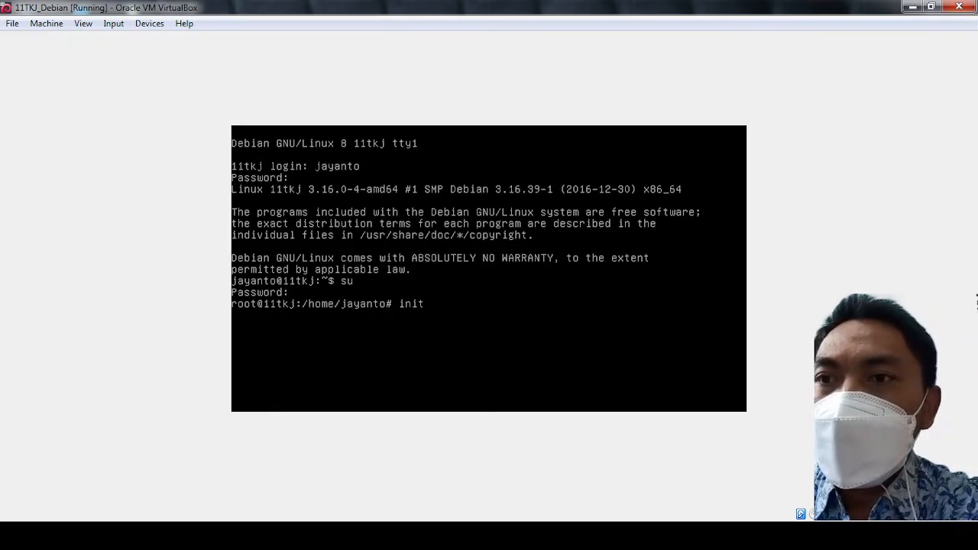
text( 0)
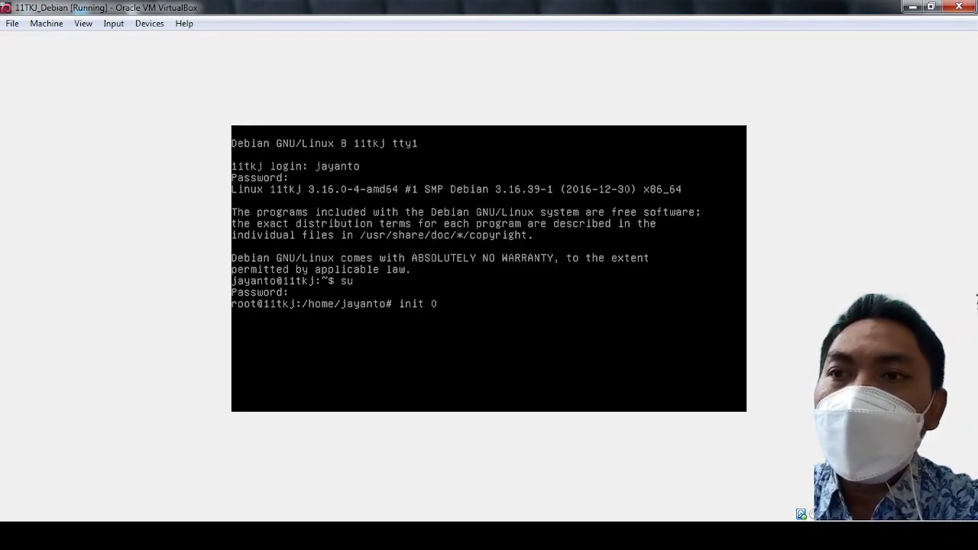
key(Return)
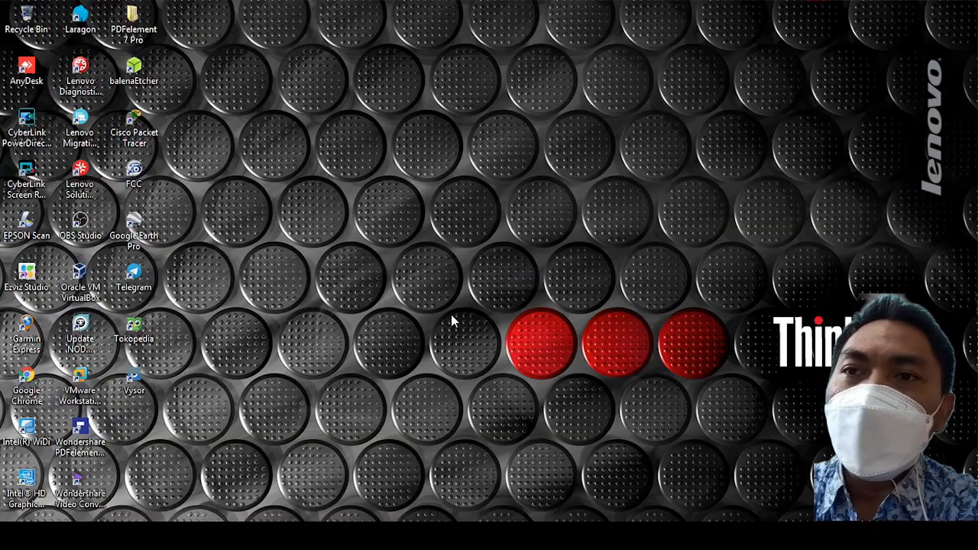